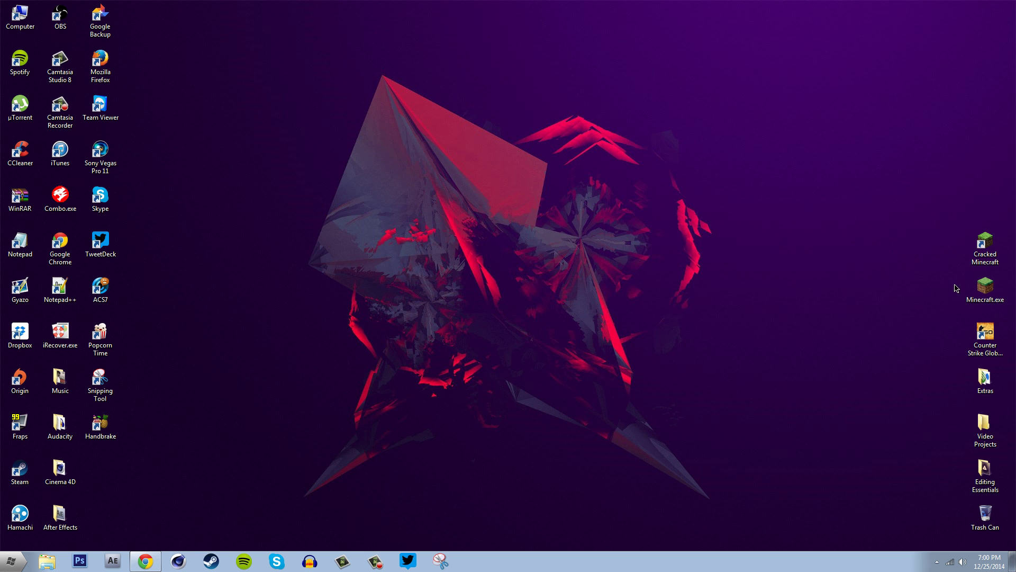
- Run Minecraft.exe, open the current launcher profile for editing and enable its custom JVM arguments
{"action": "double_click", "coordinate": [972, 286]}
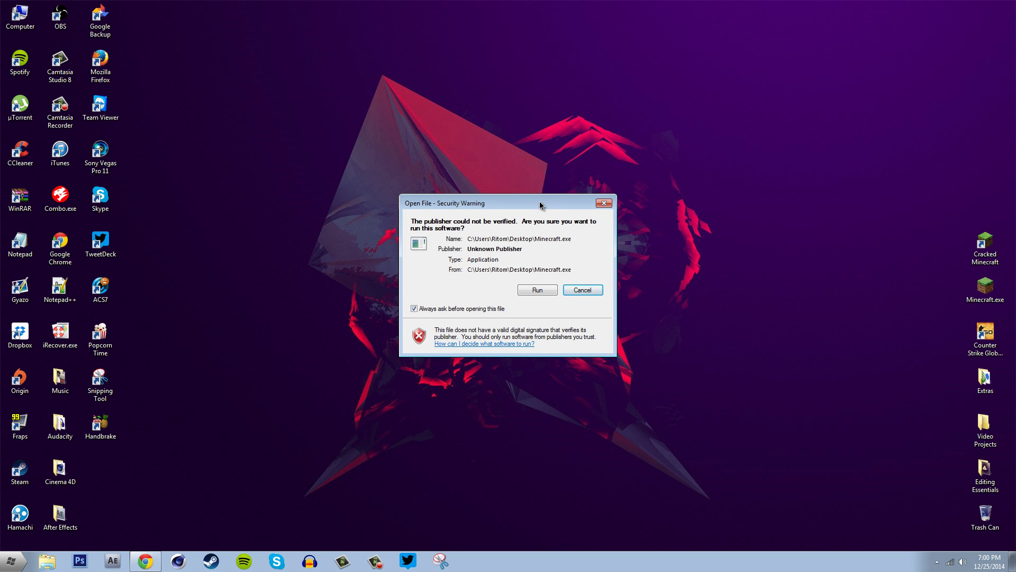
{"action": "left_click_drag", "start_coordinate": [540, 203], "coordinate": [562, 204]}
{"action": "left_click", "coordinate": [559, 290]}
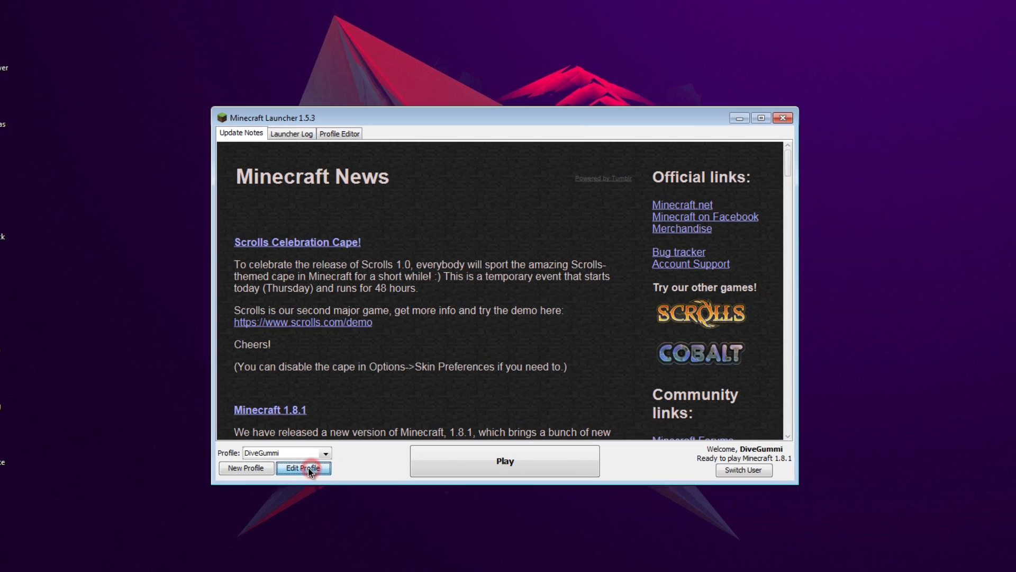
{"action": "left_click", "coordinate": [345, 425]}
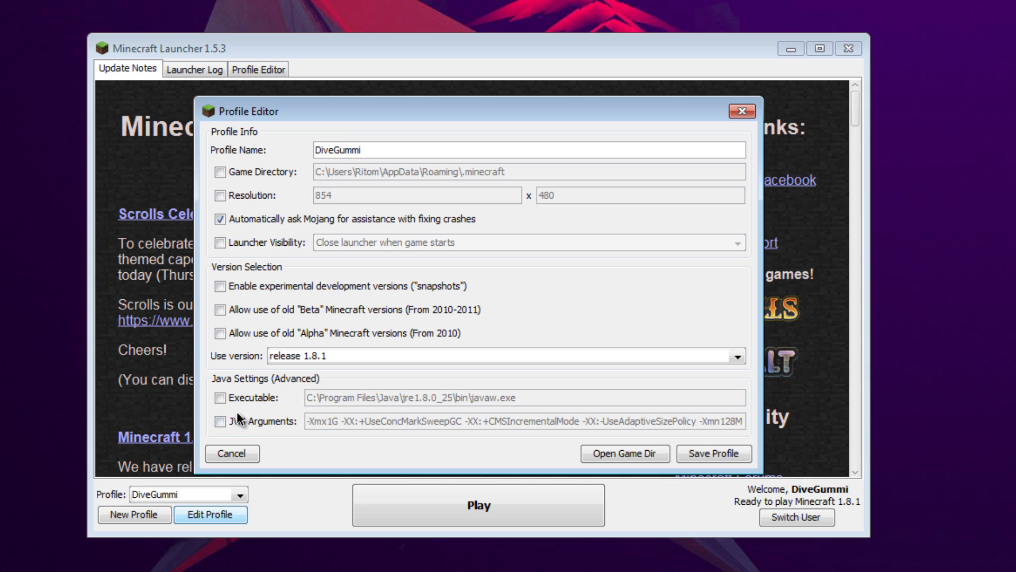
{"action": "left_click", "coordinate": [220, 421]}
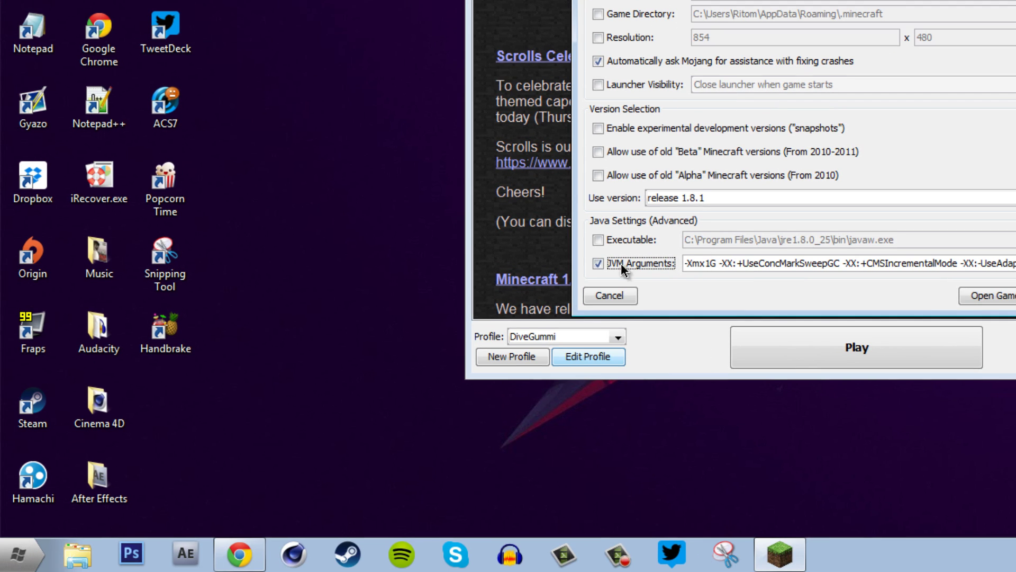
- Check the computer's installed memory and system type in the Windows system properties
{"action": "left_click", "coordinate": [2, 565]}
{"action": "right_click", "coordinate": [267, 351]}
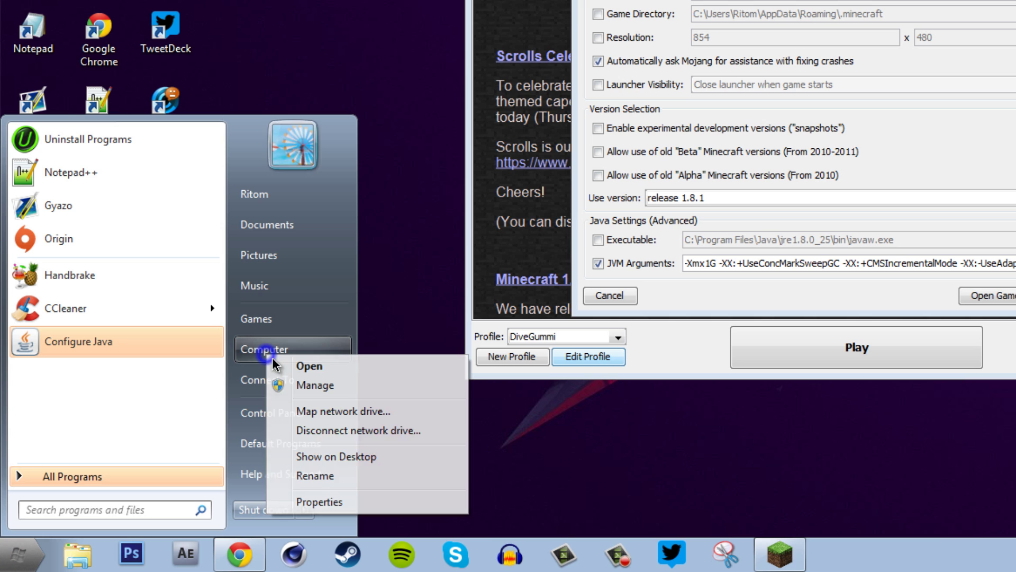
{"action": "left_click", "coordinate": [342, 514]}
{"action": "right_click", "coordinate": [310, 345]}
{"action": "left_click", "coordinate": [354, 487]}
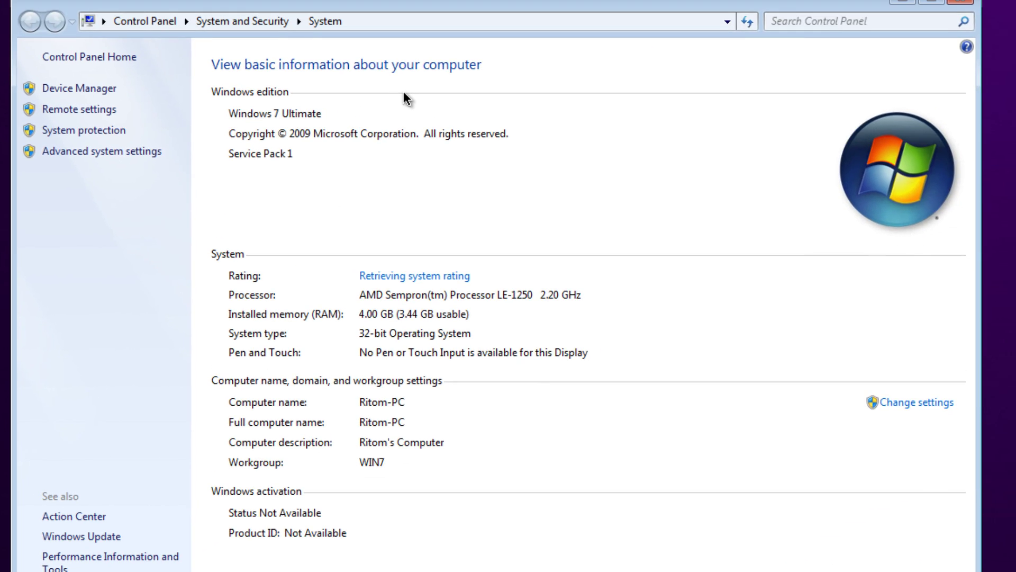
{"action": "left_click", "coordinate": [403, 92]}
{"action": "left_click", "coordinate": [903, 2]}
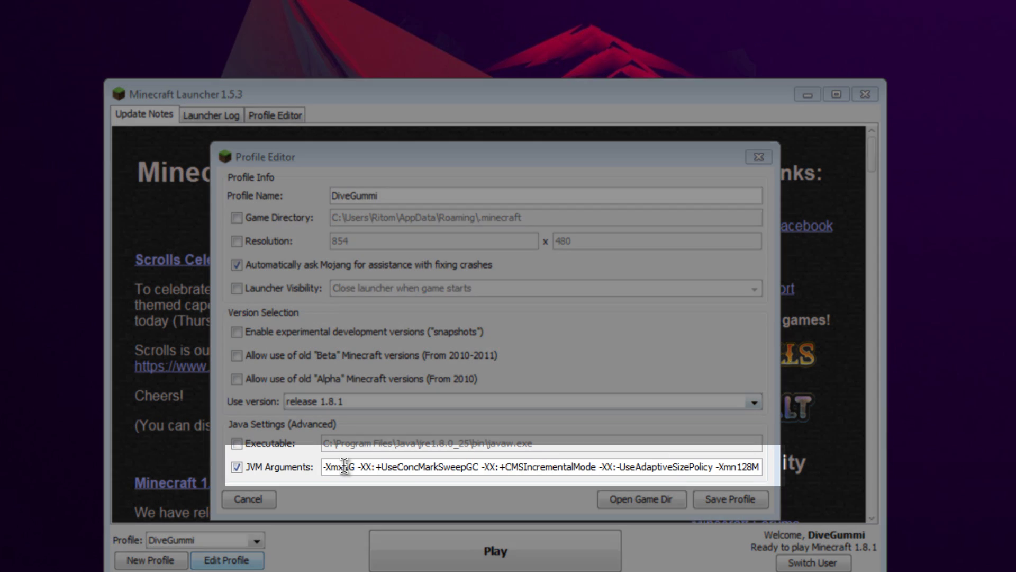
- Compare the -Xmx memory value in the JVM arguments with the installed memory in the system information, moving that window aside
{"action": "left_click", "coordinate": [332, 469]}
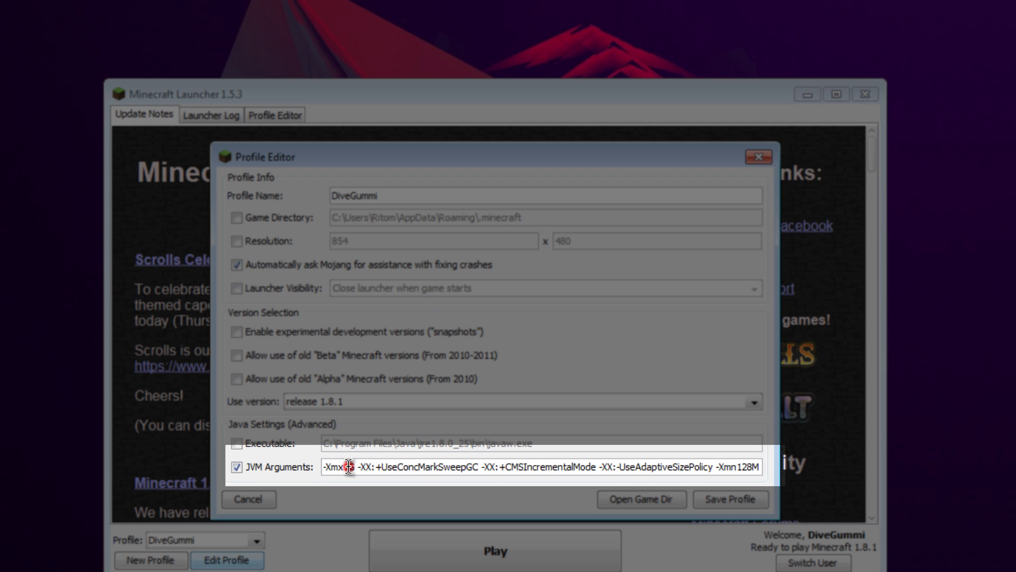
{"action": "left_click_drag", "start_coordinate": [349, 467], "coordinate": [344, 467]}
{"action": "key", "text": "super+Pause"}
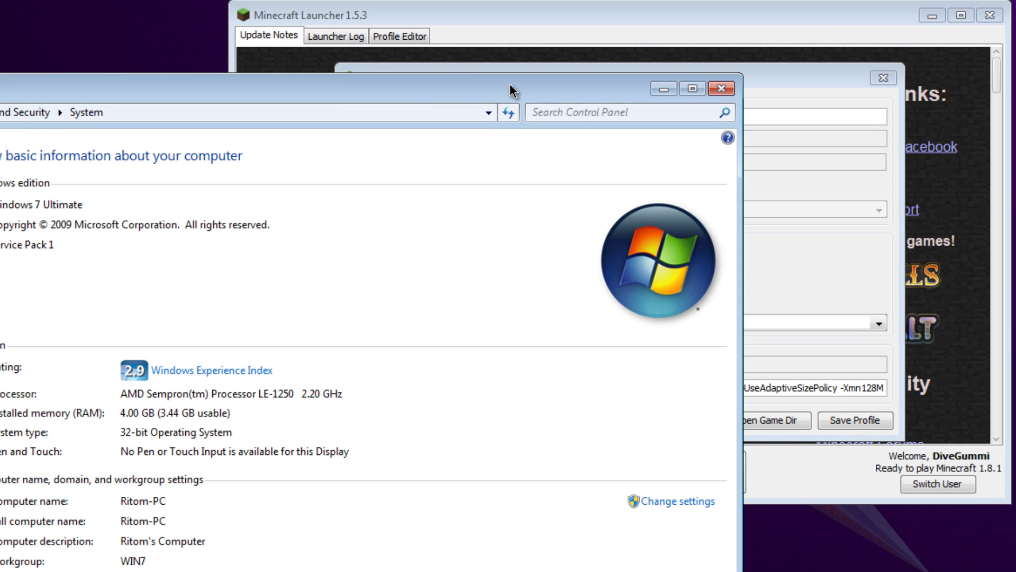
{"action": "left_click_drag", "start_coordinate": [504, 96], "coordinate": [295, 486]}
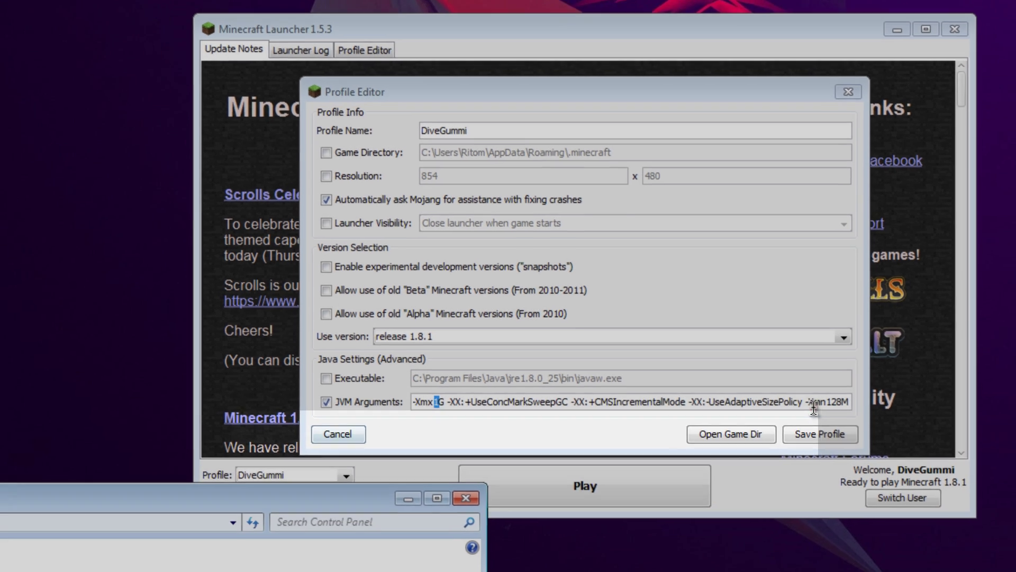
- Set the maximum memory in the profile's JVM arguments to -Xmx2G
{"action": "left_click", "coordinate": [878, 388]}
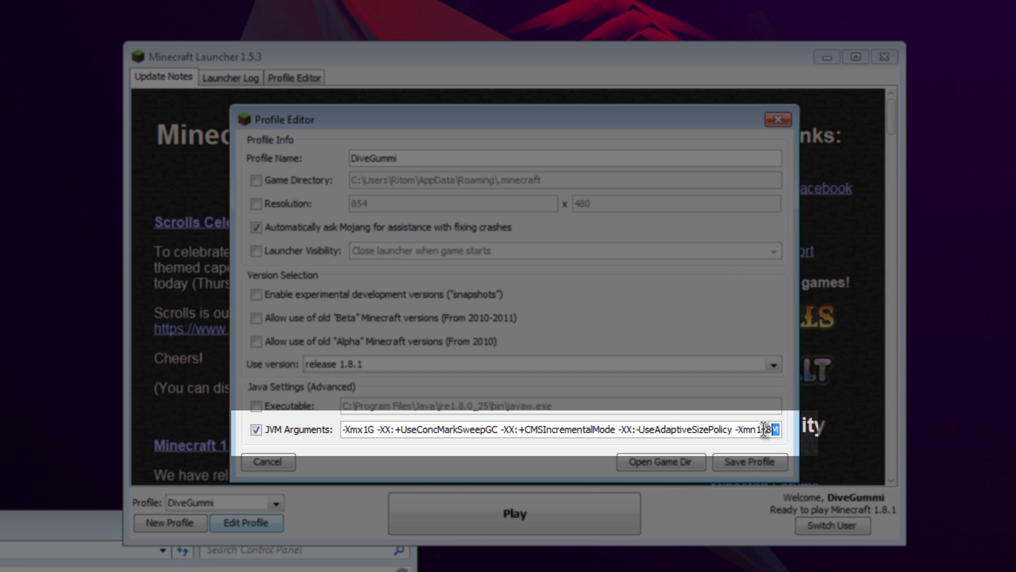
{"action": "left_click", "coordinate": [764, 429]}
{"action": "left_click_drag", "start_coordinate": [756, 429], "coordinate": [775, 429]}
{"action": "left_click", "coordinate": [772, 429]}
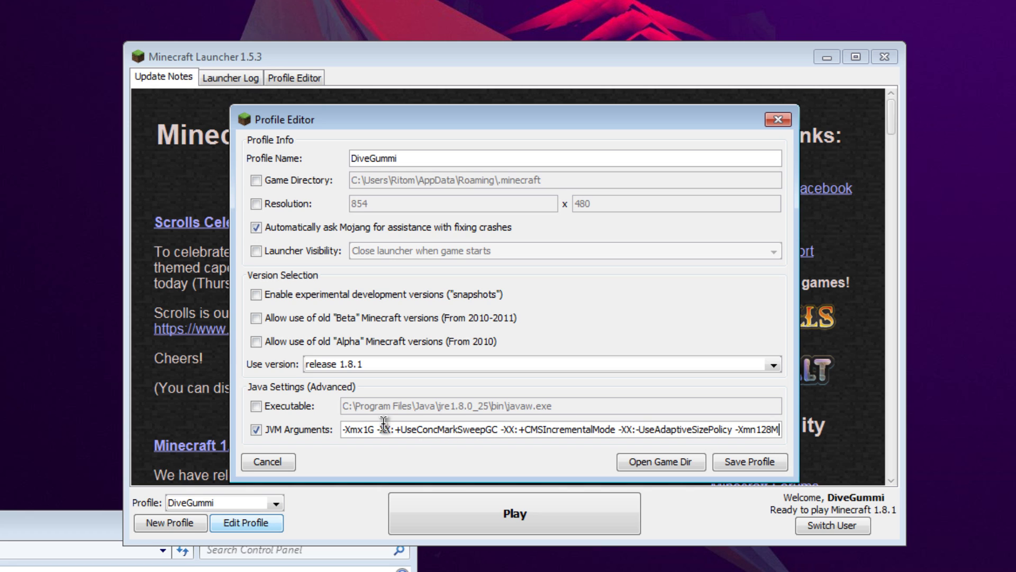
{"action": "left_click_drag", "start_coordinate": [363, 429], "coordinate": [370, 430]}
{"action": "type", "text": "2"}
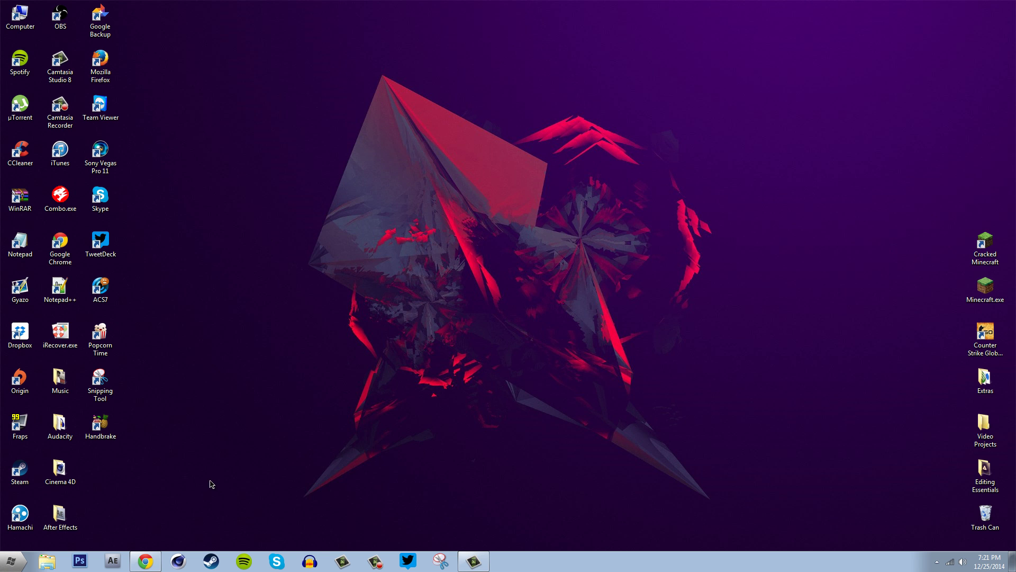
- Switch to Chrome and download OptiFine 1.8.1 HD U B4 from its mirror link, saving the file in Downloads
{"action": "left_click", "coordinate": [146, 561]}
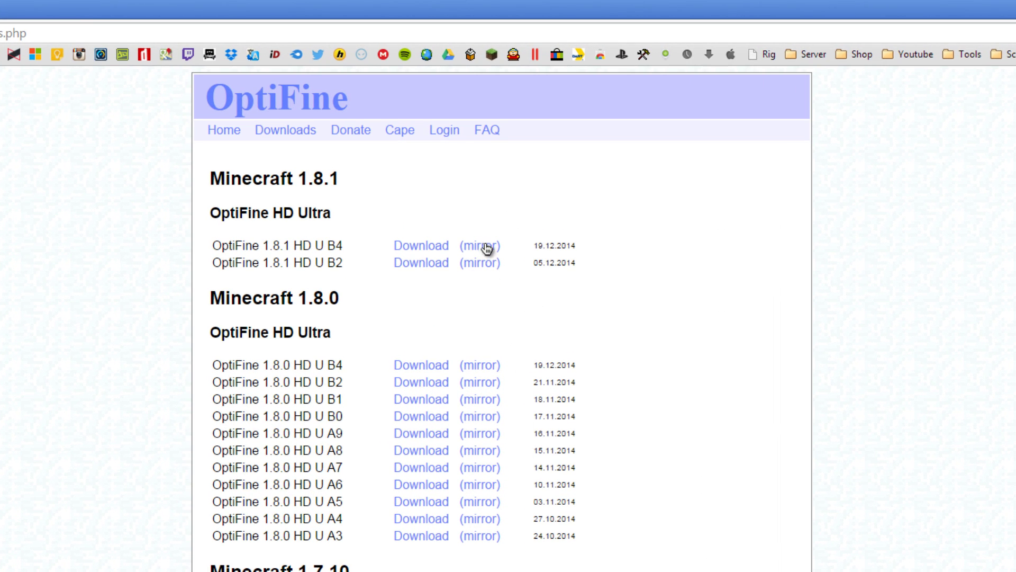
{"action": "left_click", "coordinate": [485, 245]}
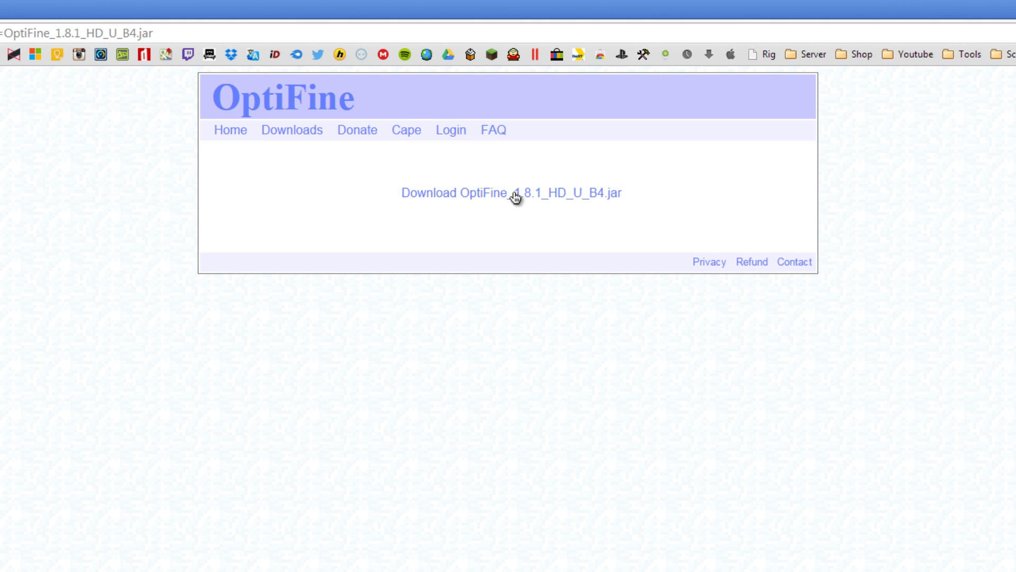
{"action": "left_click", "coordinate": [507, 195]}
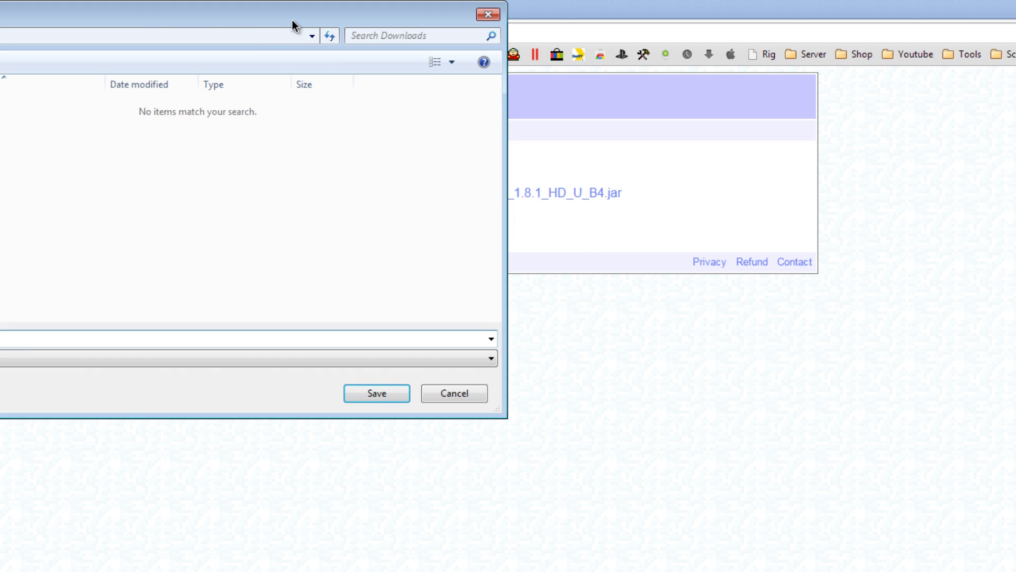
{"action": "left_click", "coordinate": [377, 392]}
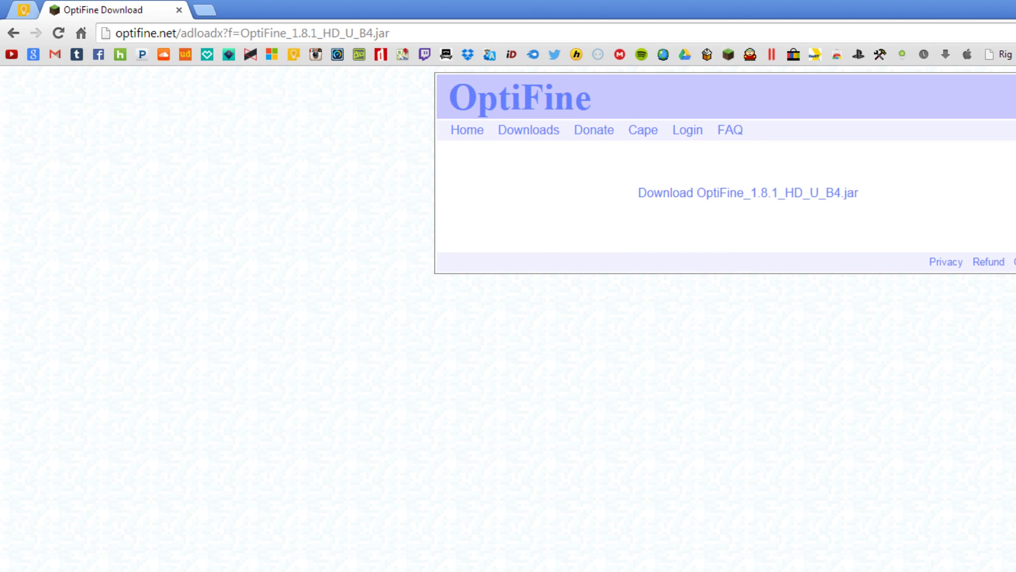
- Open OptiFine_1.8.1_HD_U_B4.jar from the Downloads folder with Java and install OptiFine
{"action": "key", "text": "super"}
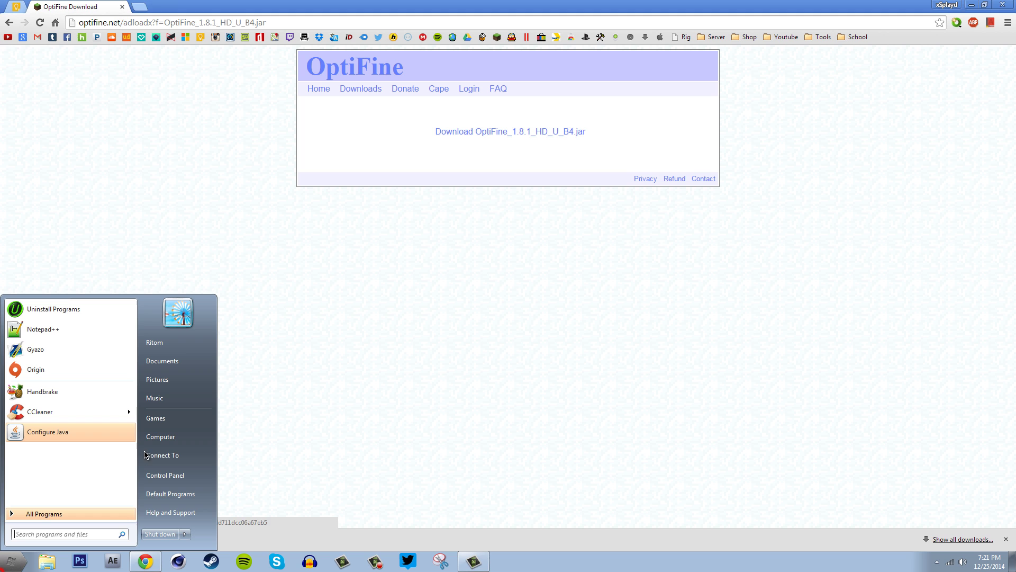
{"action": "left_click", "coordinate": [183, 340]}
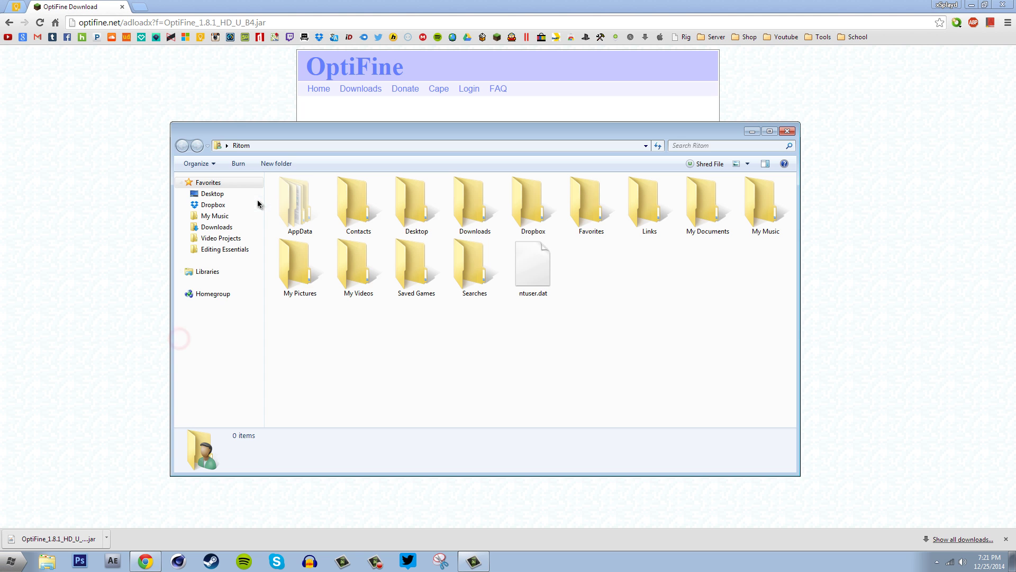
{"action": "left_click", "coordinate": [228, 227]}
{"action": "right_click", "coordinate": [332, 217]}
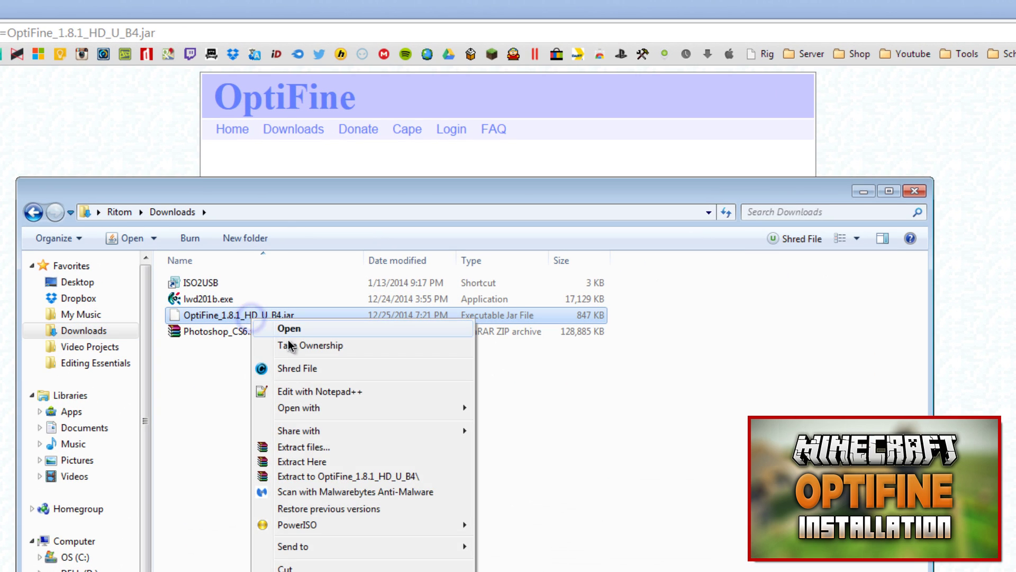
{"action": "mouse_move", "coordinate": [299, 408]}
{"action": "left_click", "coordinate": [532, 409]}
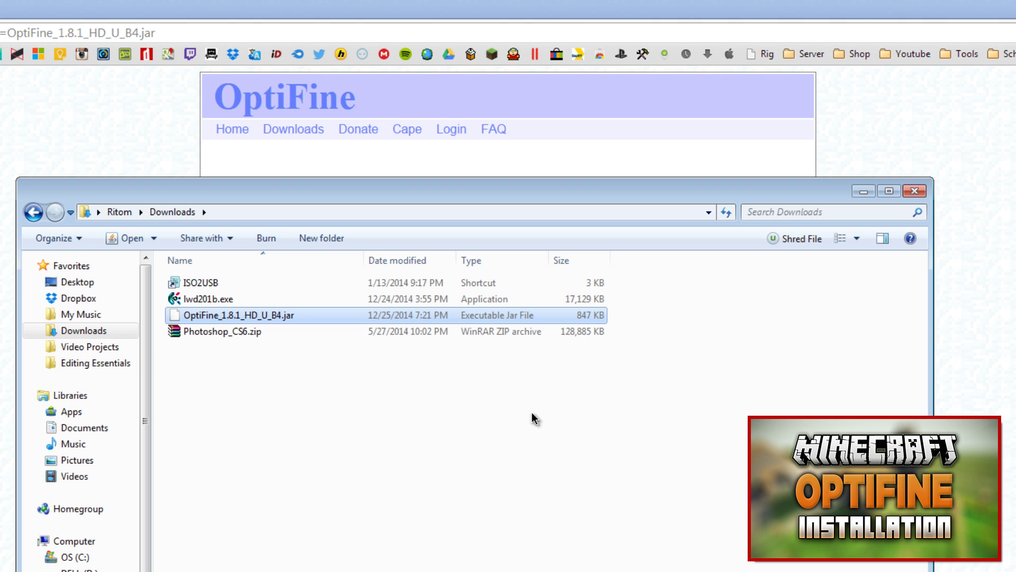
{"action": "left_click", "coordinate": [466, 462]}
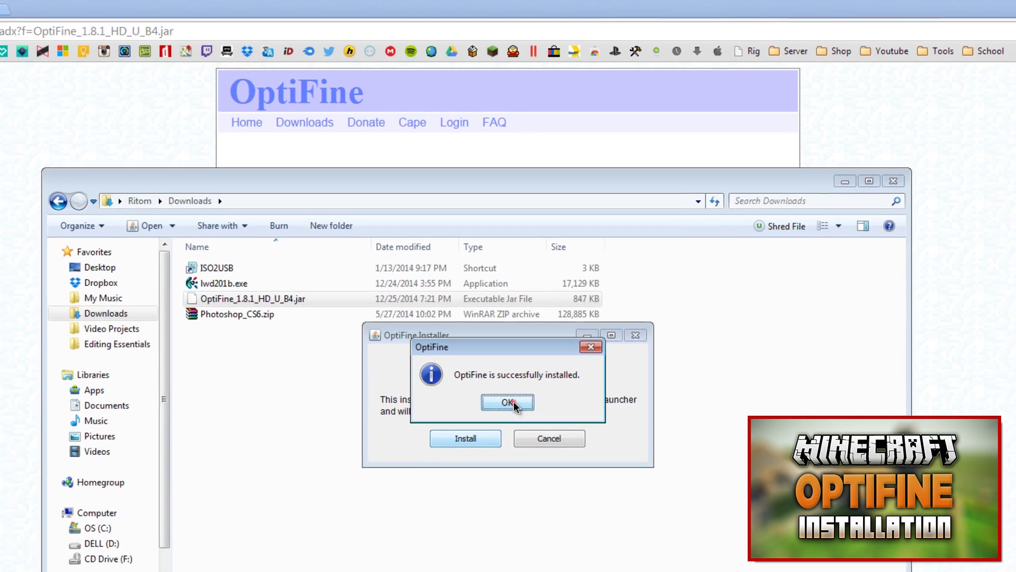
{"action": "left_click", "coordinate": [512, 425]}
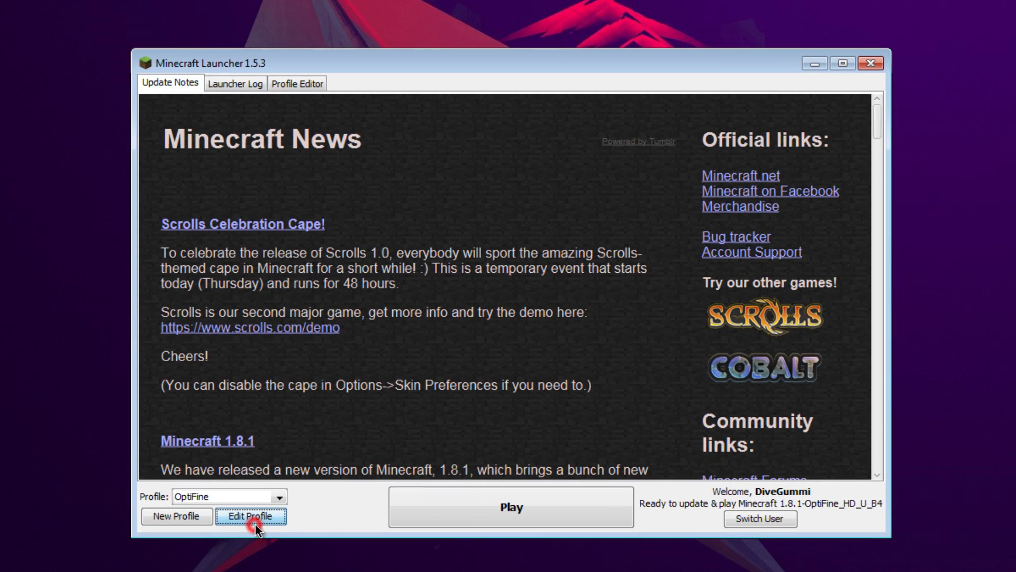
- Set the launcher's OptiFine profile to use release 1.8.1-OptiFine_HD_U_B4, save it and start the game
{"action": "left_click", "coordinate": [254, 524]}
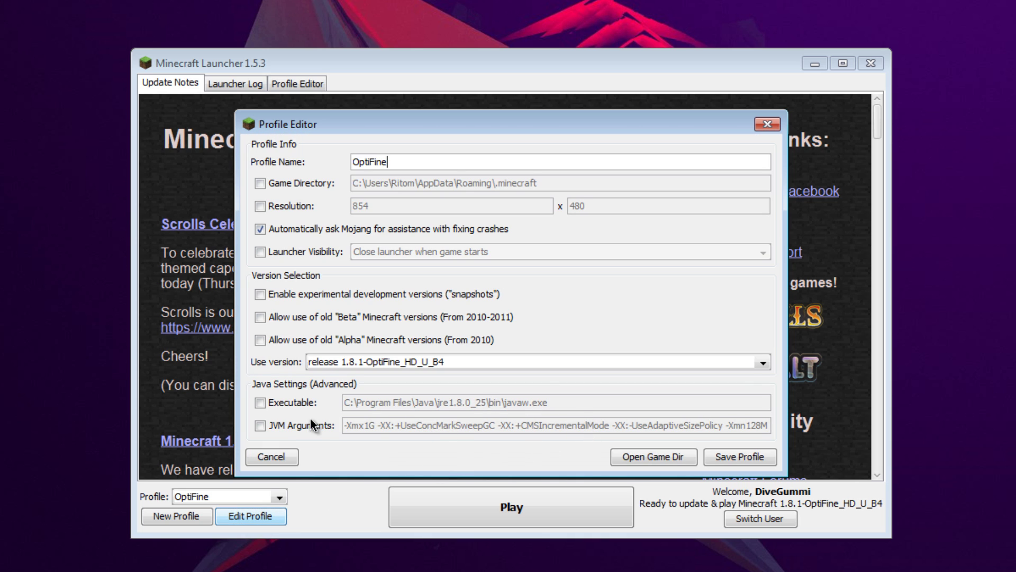
{"action": "left_click", "coordinate": [363, 361]}
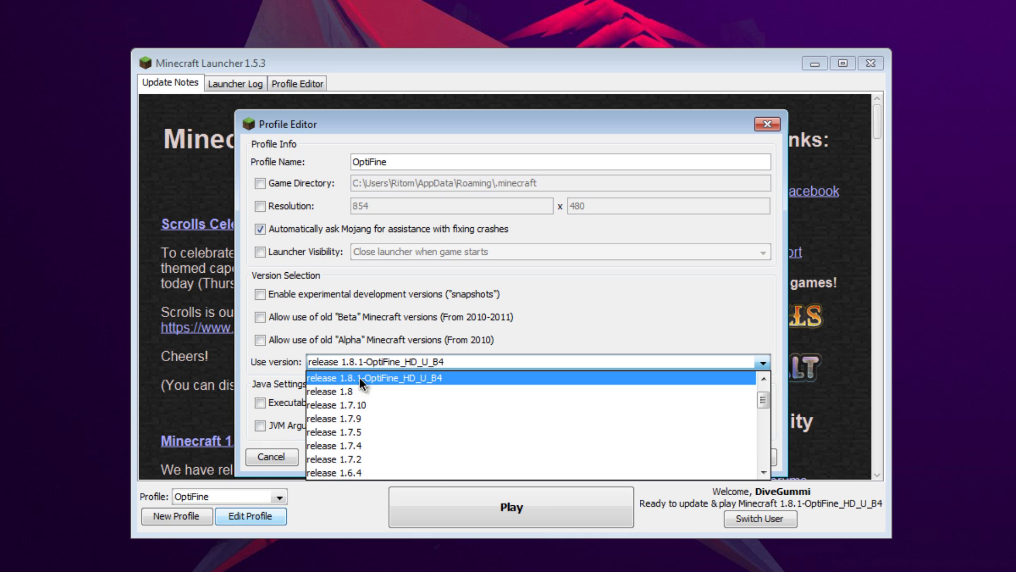
{"action": "left_click", "coordinate": [392, 389]}
{"action": "left_click", "coordinate": [392, 368]}
{"action": "left_click", "coordinate": [377, 375]}
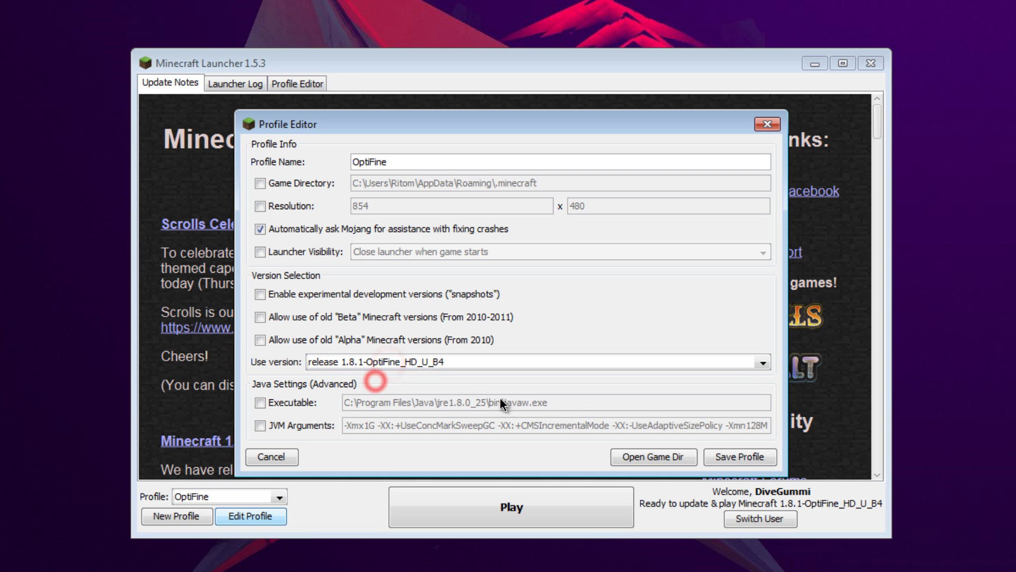
{"action": "left_click", "coordinate": [724, 455]}
{"action": "left_click", "coordinate": [556, 511]}
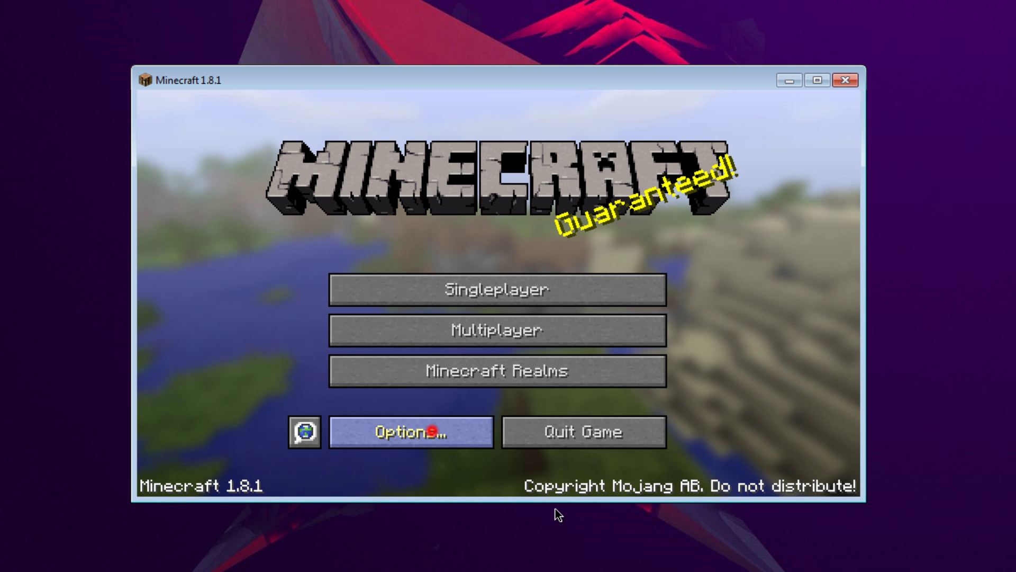
- In the game's video settings, set Smooth Lighting Level to OFF, GUI Scale to Normal, Brightness to Moody and Fog to OFF
{"action": "left_click", "coordinate": [433, 431]}
{"action": "left_click", "coordinate": [400, 324]}
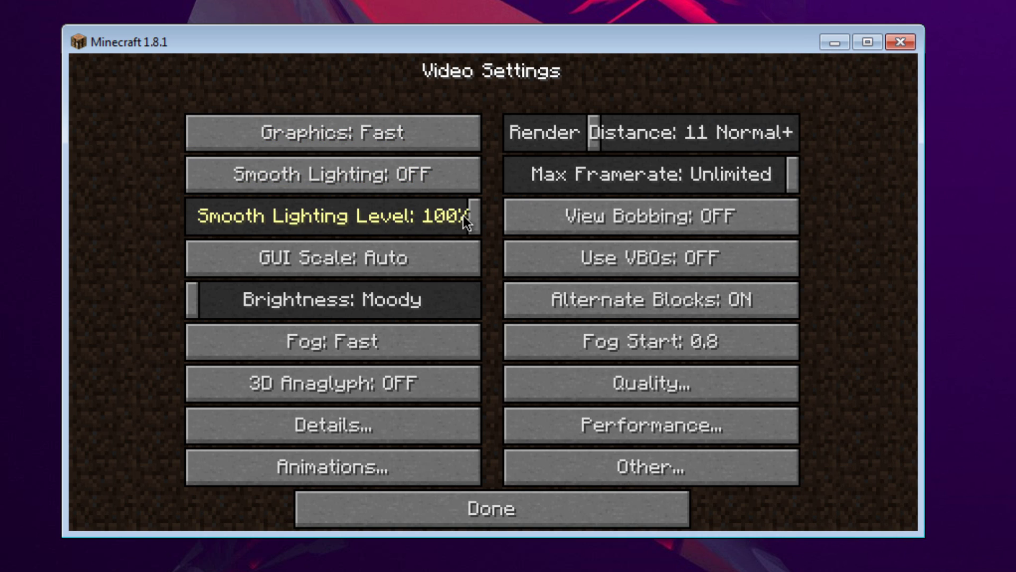
{"action": "left_click_drag", "start_coordinate": [464, 216], "coordinate": [170, 223]}
{"action": "left_click", "coordinate": [347, 255]}
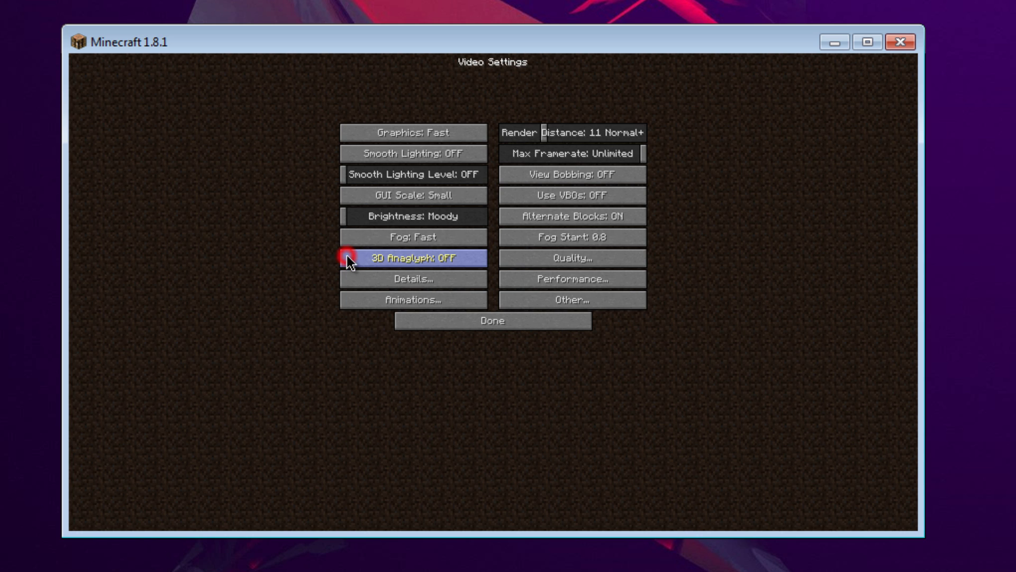
{"action": "left_click", "coordinate": [420, 197]}
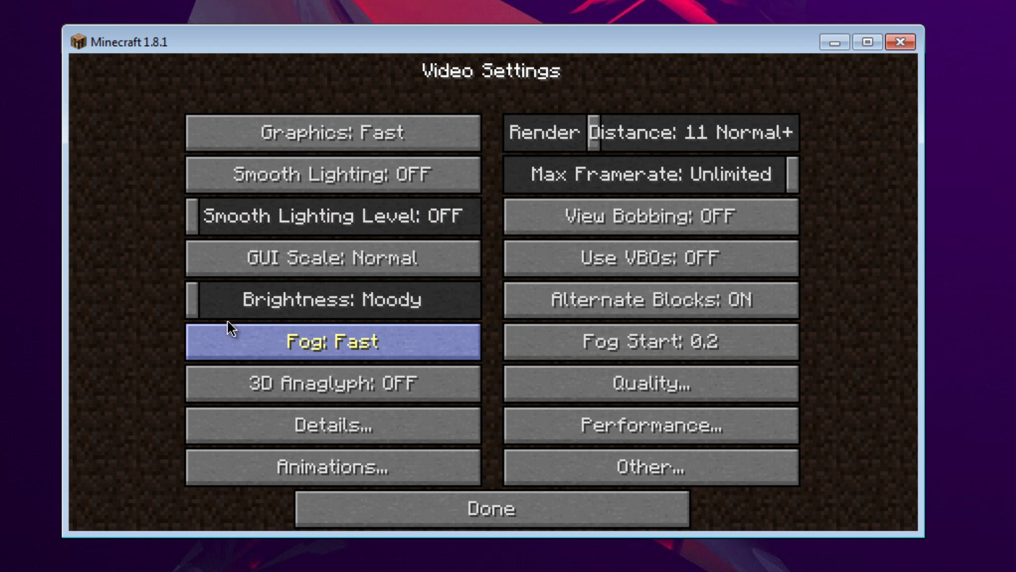
{"action": "left_click_drag", "start_coordinate": [197, 311], "coordinate": [189, 304]}
{"action": "left_click", "coordinate": [350, 348]}
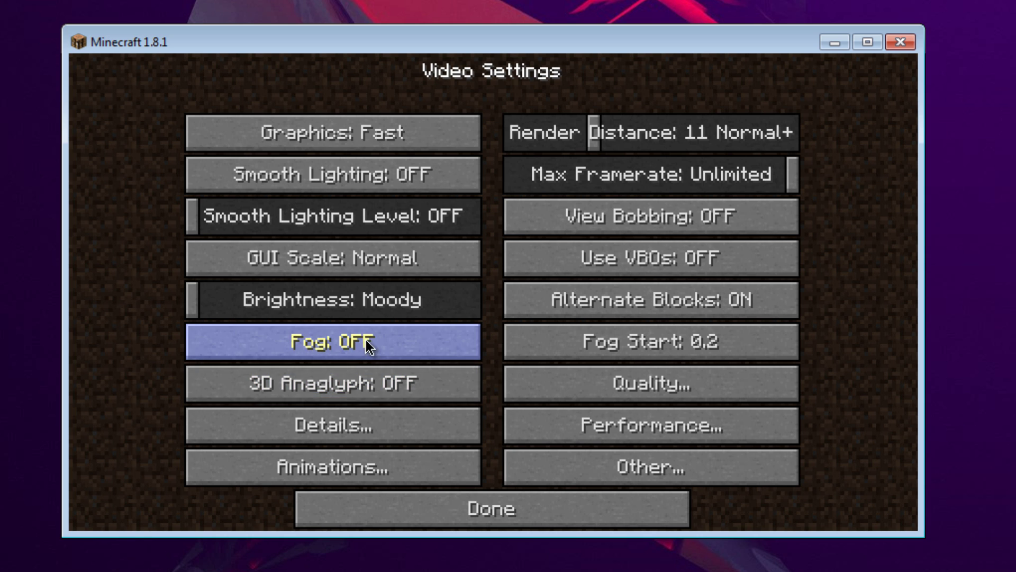
- In the detail settings, set Clouds to OFF and Trees to Fast
{"action": "left_click", "coordinate": [334, 431]}
{"action": "left_click", "coordinate": [368, 129]}
{"action": "left_click", "coordinate": [376, 140]}
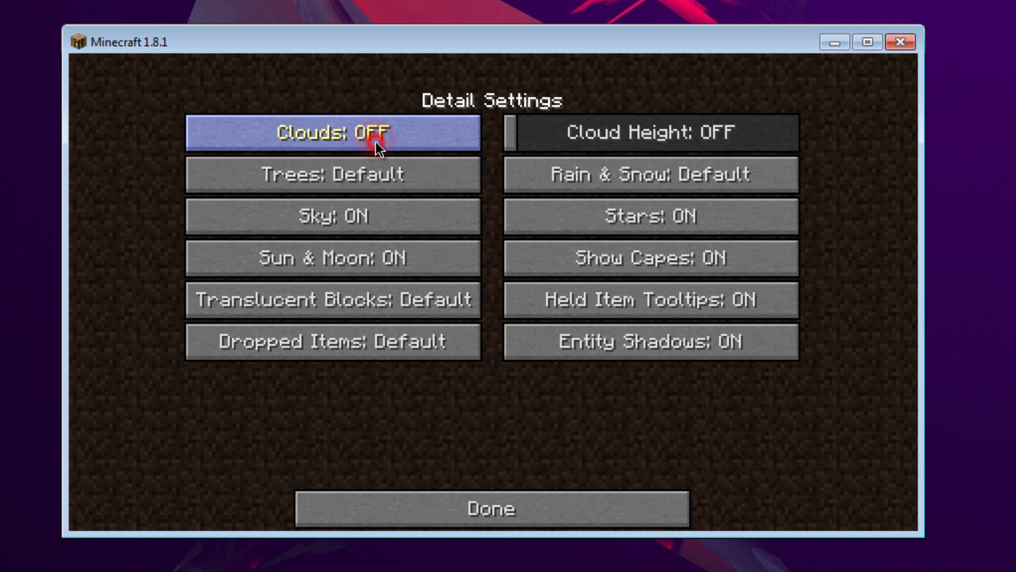
{"action": "left_click", "coordinate": [377, 180]}
{"action": "left_click", "coordinate": [377, 181]}
{"action": "left_click", "coordinate": [376, 182]}
{"action": "left_click", "coordinate": [377, 183]}
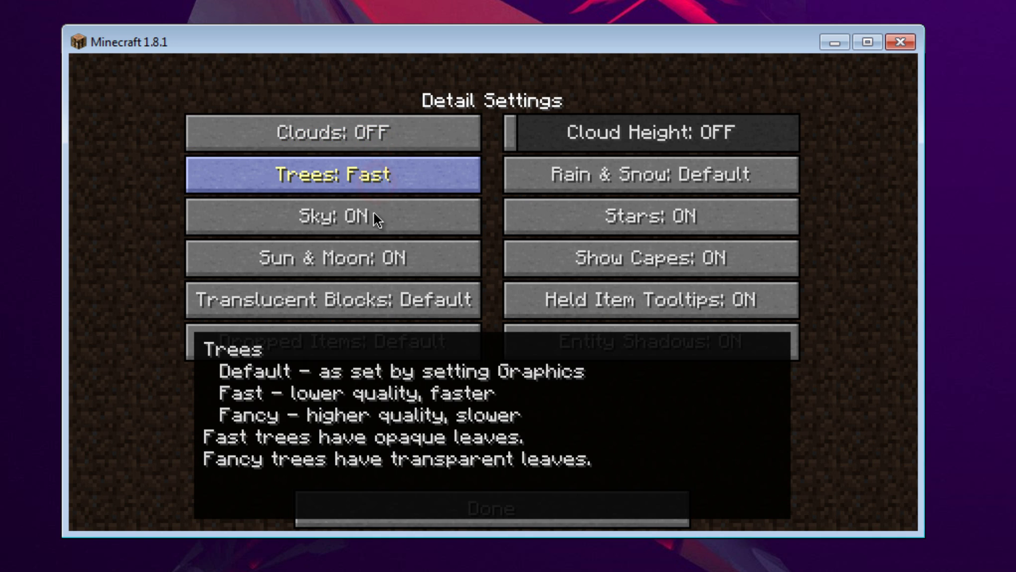
- Turn off Sky and Sun & Moon, and set Translucent Blocks to Fast
{"action": "left_click", "coordinate": [350, 219]}
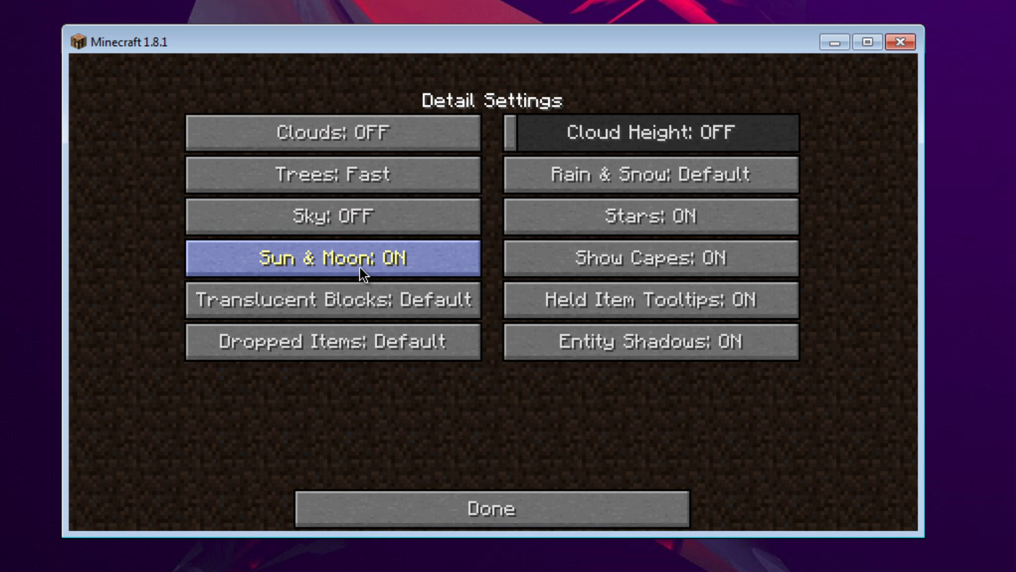
{"action": "left_click", "coordinate": [360, 267]}
{"action": "left_click", "coordinate": [369, 307]}
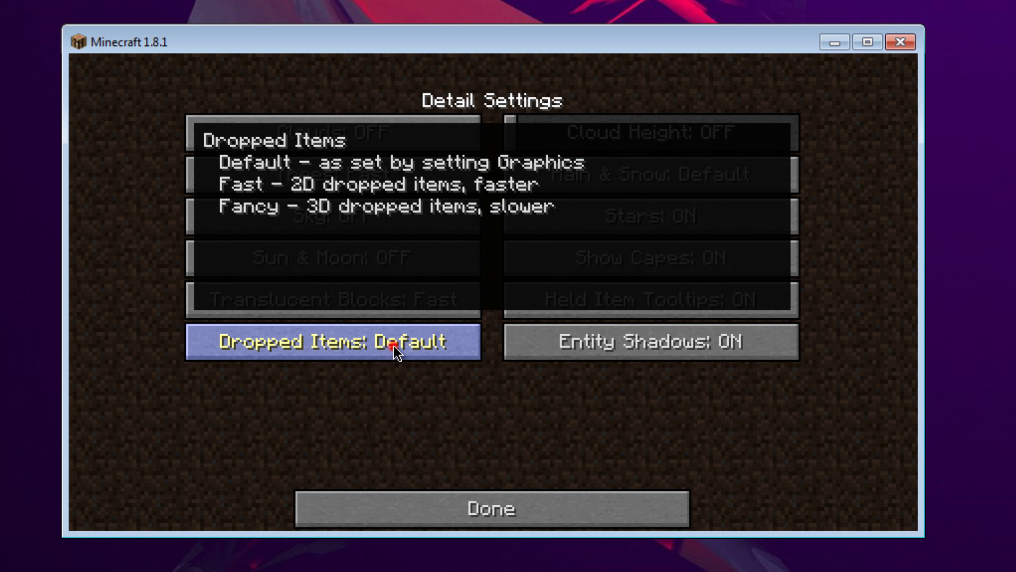
- In the detail settings, set Dropped Items to Fast, and turn off Rain & Snow and Stars
{"action": "left_click", "coordinate": [394, 345]}
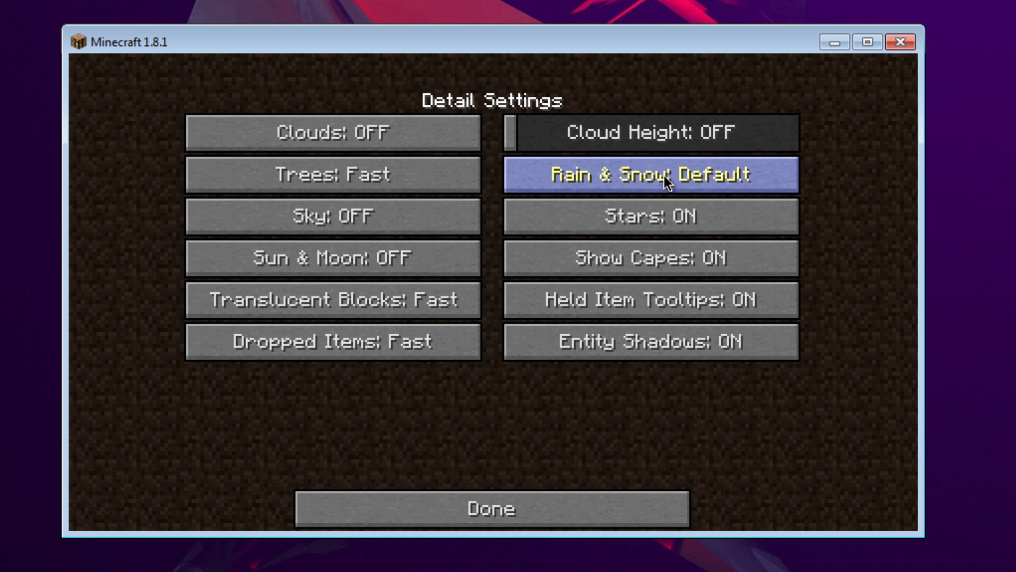
{"action": "left_click", "coordinate": [665, 176]}
{"action": "left_click", "coordinate": [665, 176]}
{"action": "left_click", "coordinate": [665, 176]}
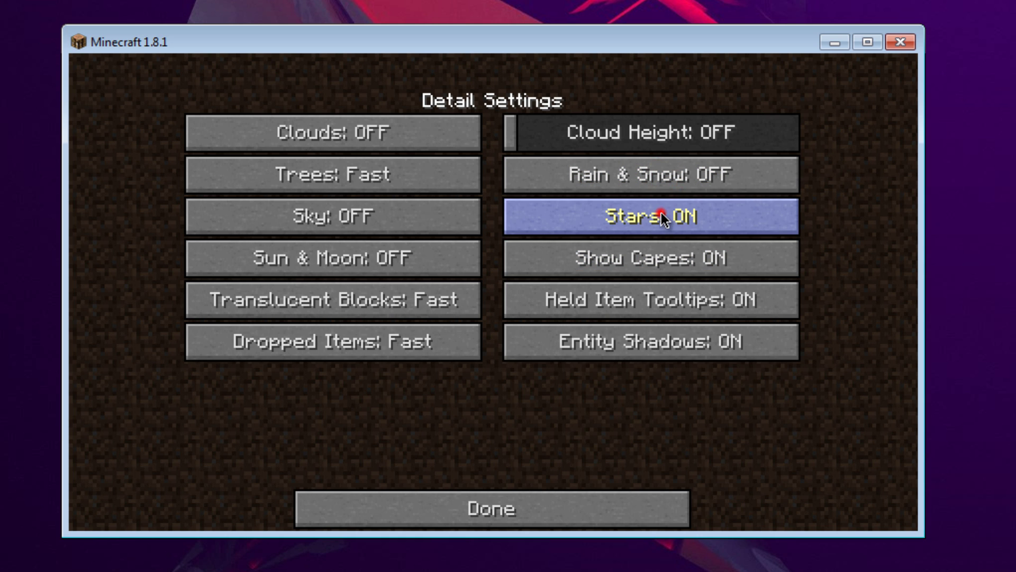
{"action": "left_click", "coordinate": [662, 214]}
{"action": "left_click", "coordinate": [668, 257]}
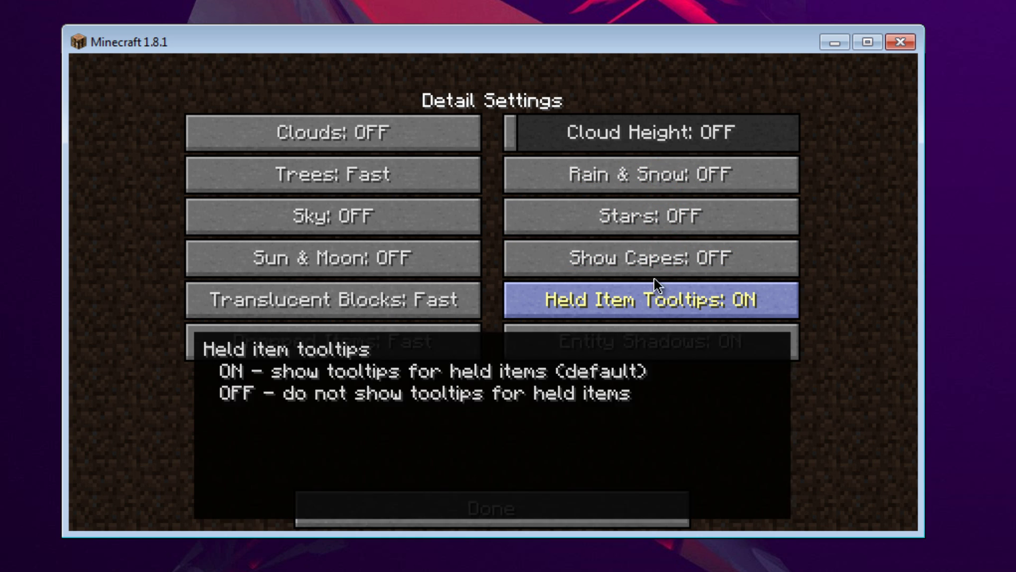
{"action": "left_click", "coordinate": [652, 258]}
{"action": "left_click", "coordinate": [659, 303]}
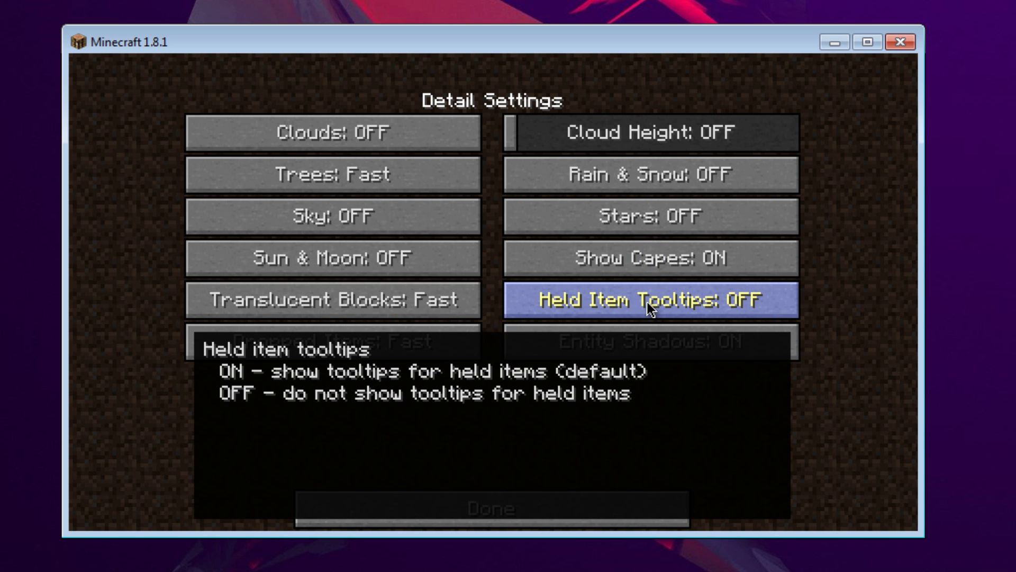
{"action": "left_click", "coordinate": [647, 301]}
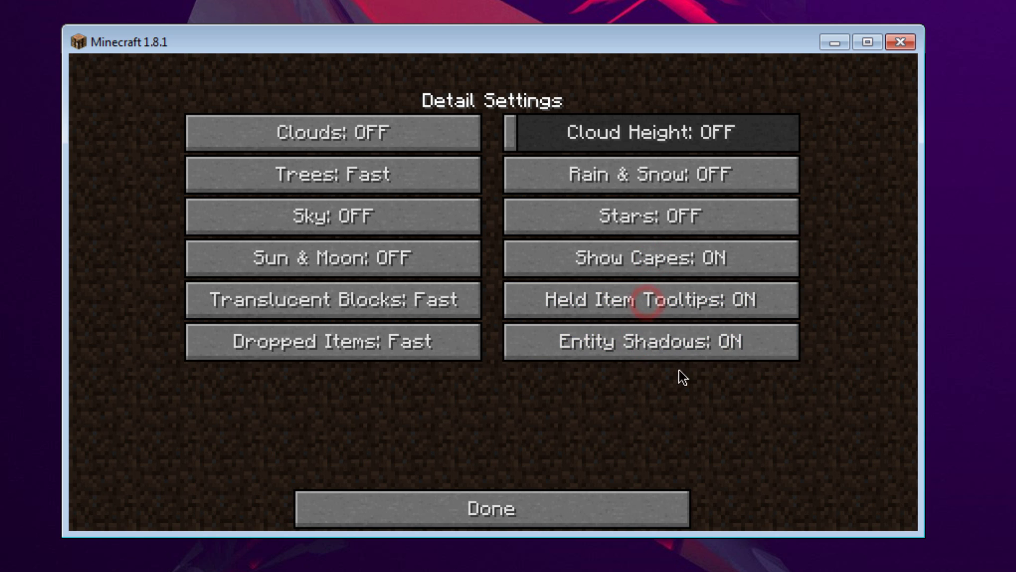
- Turn off Entity Shadows in the detail settings and switch every option off in the animation settings
{"action": "left_click", "coordinate": [656, 341]}
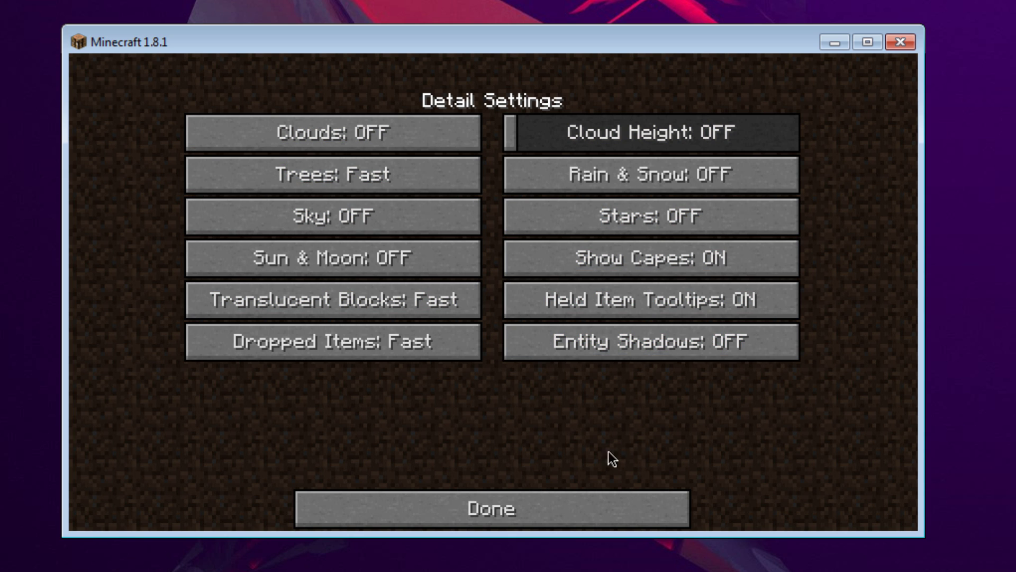
{"action": "left_click", "coordinate": [564, 505]}
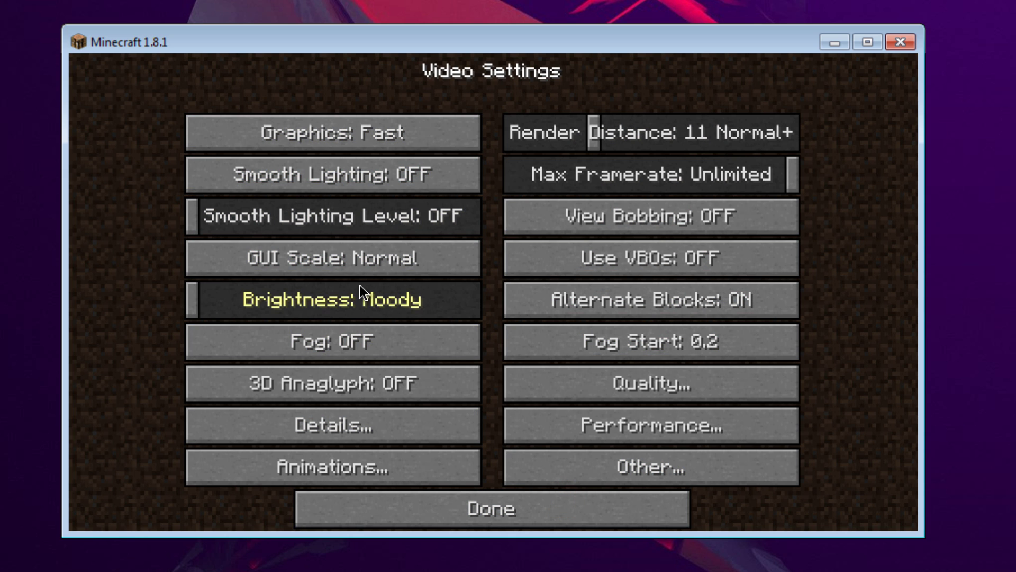
{"action": "left_click", "coordinate": [347, 461]}
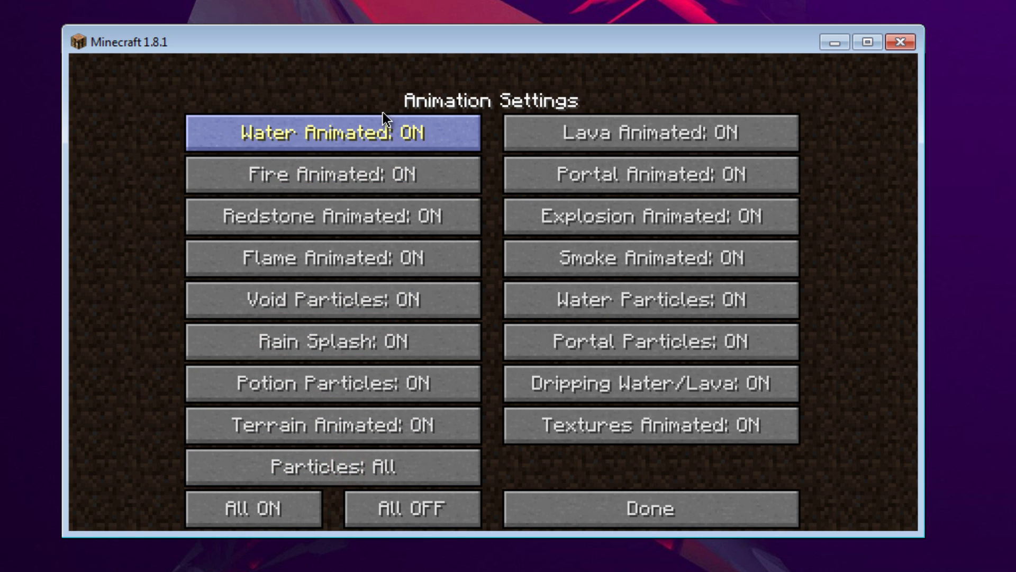
{"action": "left_click", "coordinate": [397, 507]}
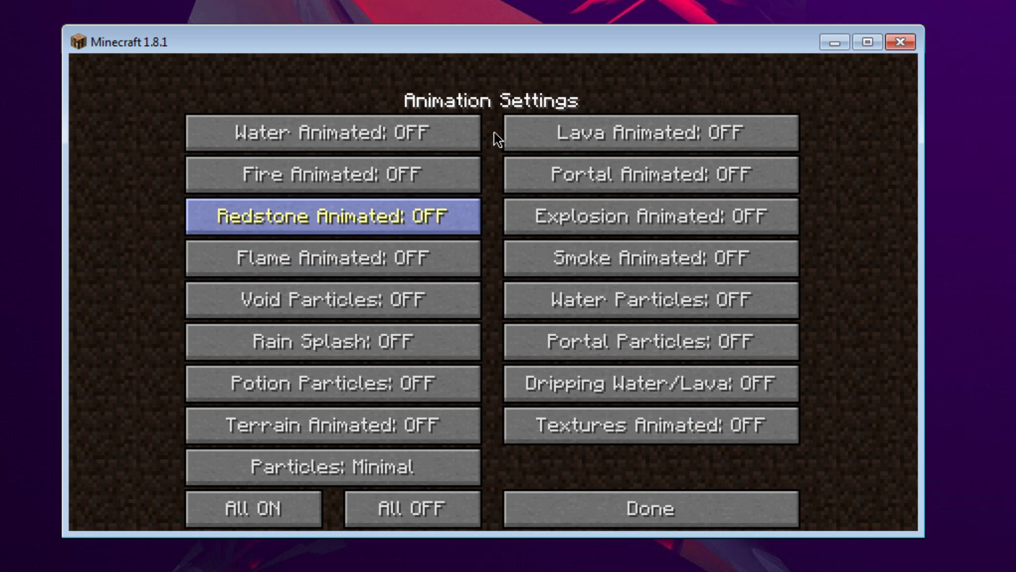
{"action": "left_click", "coordinate": [658, 520]}
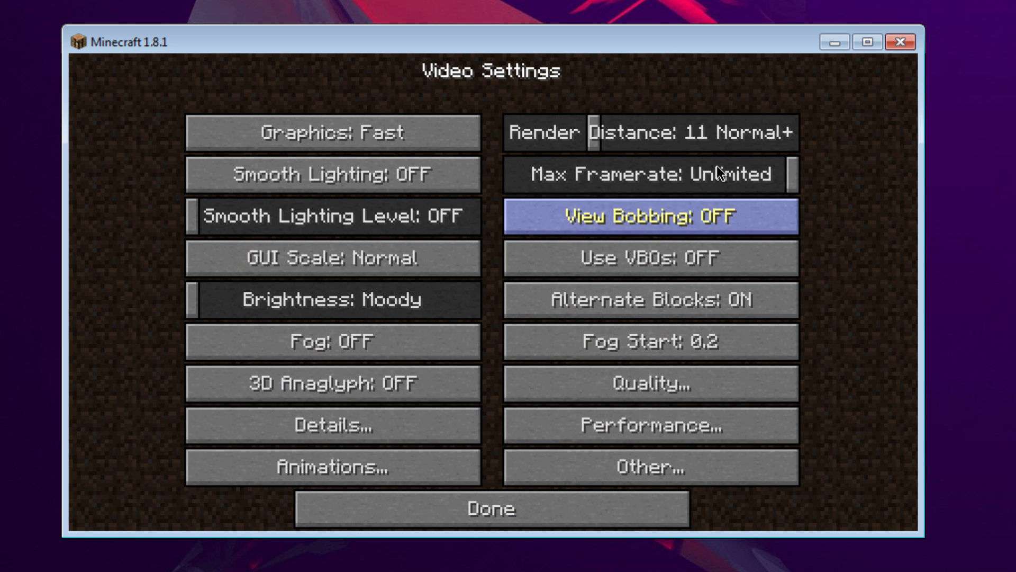
- In the video settings, set Render Distance to 4 Short and Fog Start to 0.2
{"action": "left_click_drag", "start_coordinate": [584, 130], "coordinate": [533, 128]}
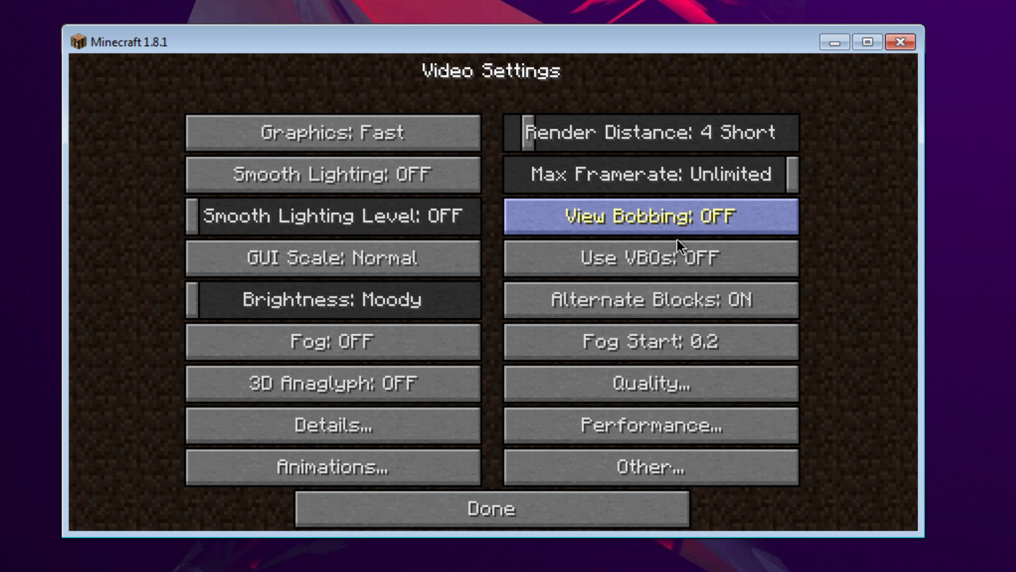
{"action": "mouse_move", "coordinate": [665, 306]}
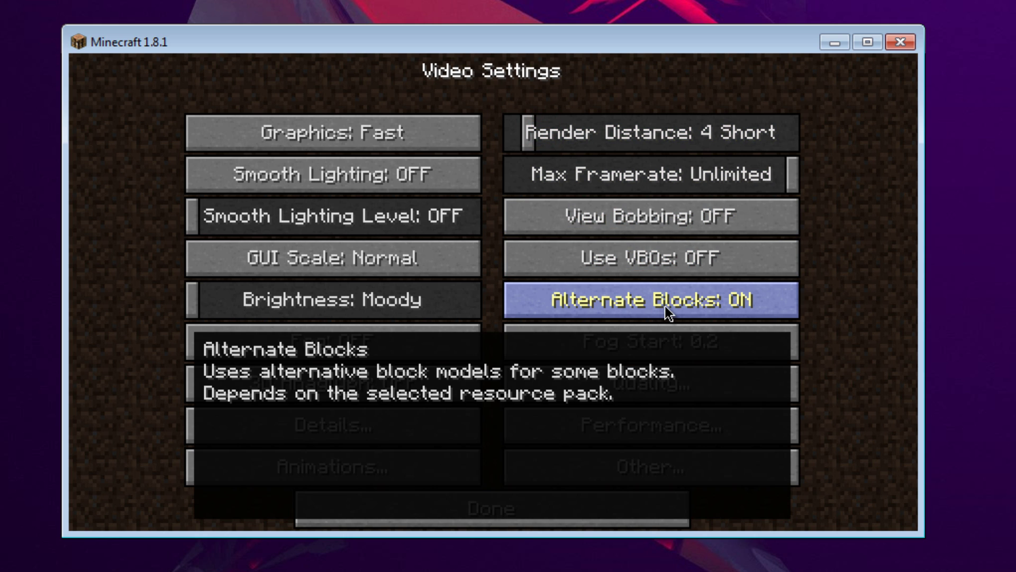
{"action": "left_click", "coordinate": [710, 348]}
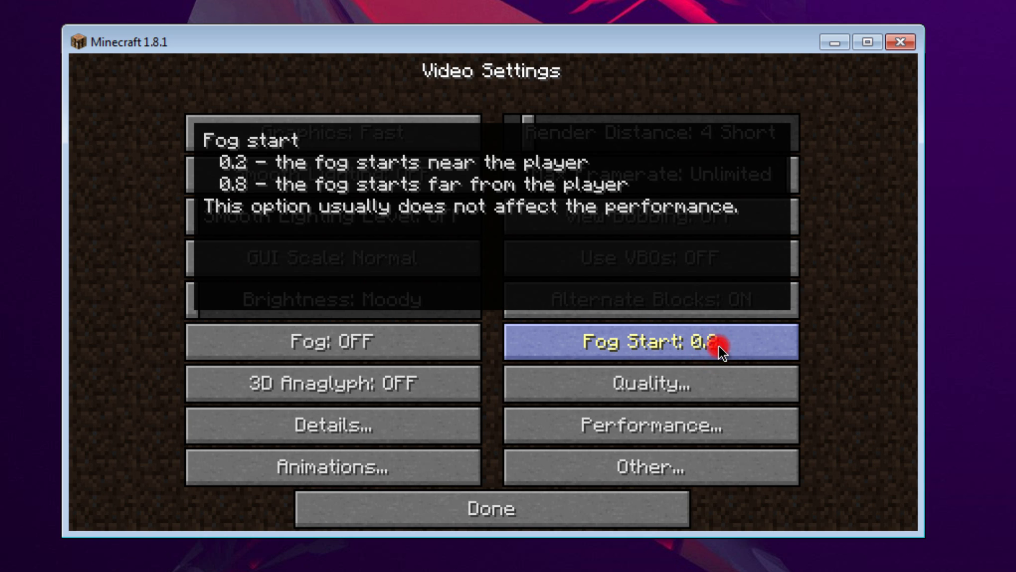
- In the quality settings, turn off Custom Fonts, Swamp Colors and Connected Textures, leaving Clear Water OFF
{"action": "left_click", "coordinate": [630, 390]}
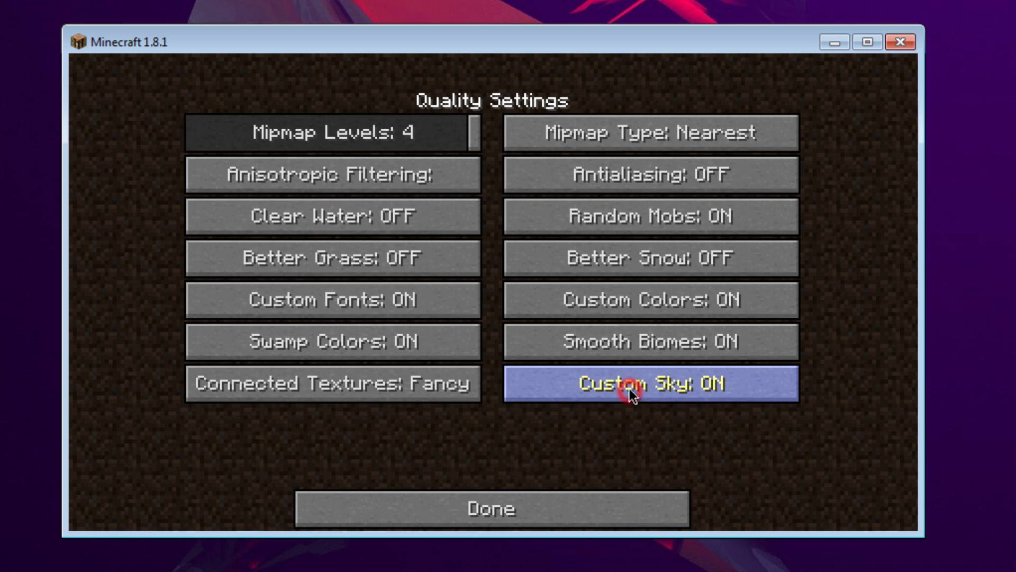
{"action": "mouse_move", "coordinate": [441, 129]}
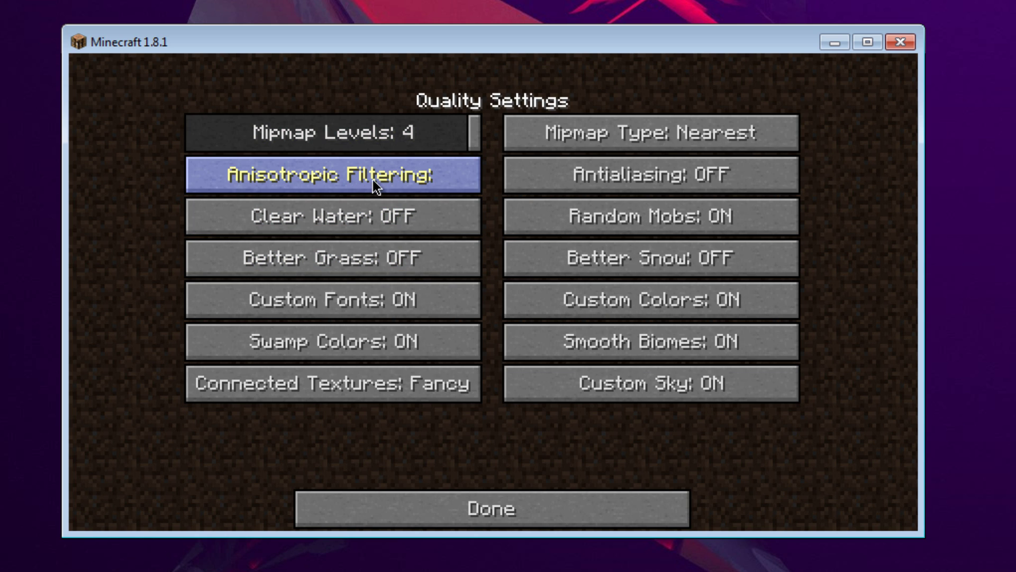
{"action": "mouse_move", "coordinate": [374, 180]}
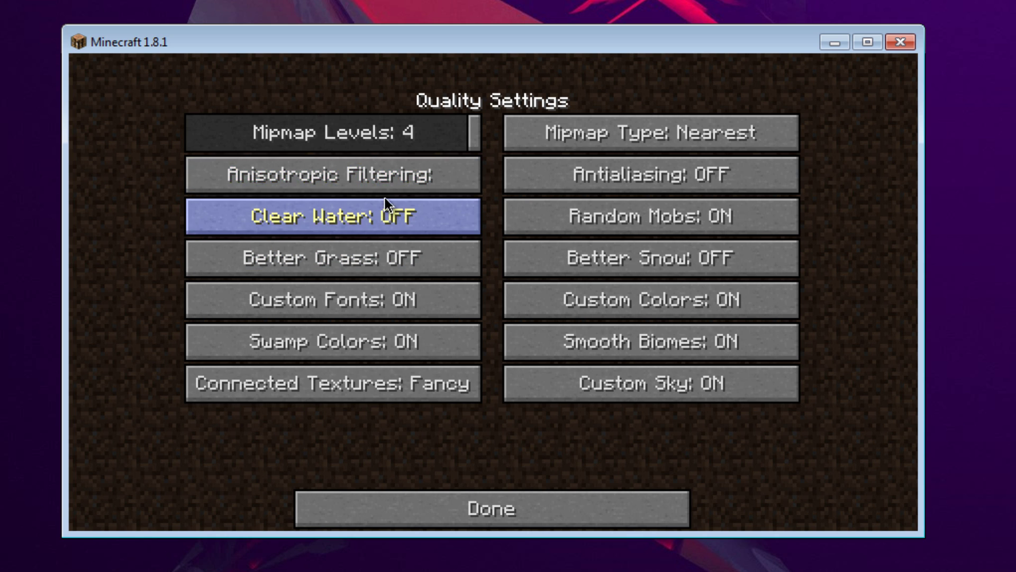
{"action": "left_click", "coordinate": [374, 221]}
{"action": "left_click", "coordinate": [372, 220]}
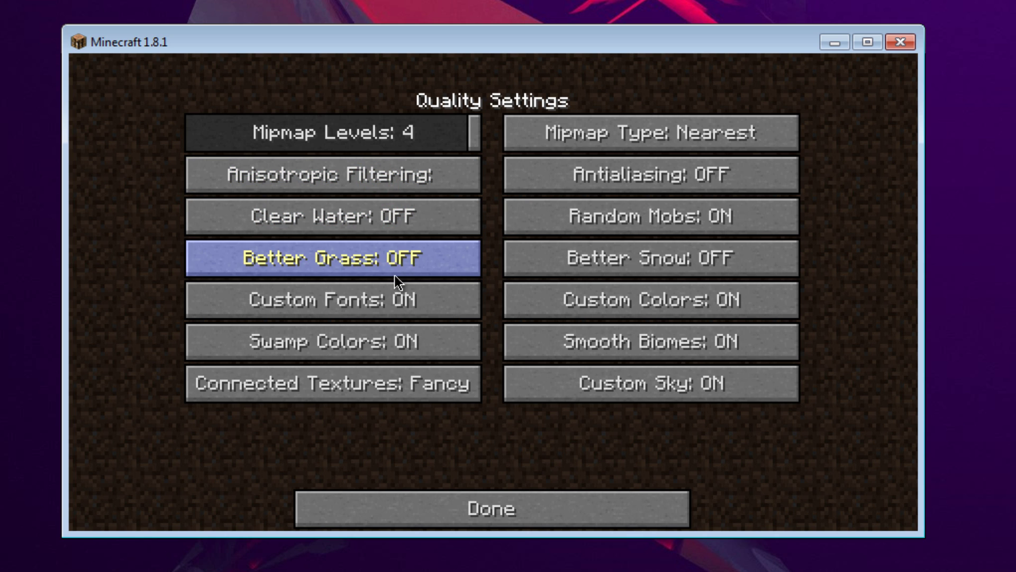
{"action": "left_click", "coordinate": [392, 308]}
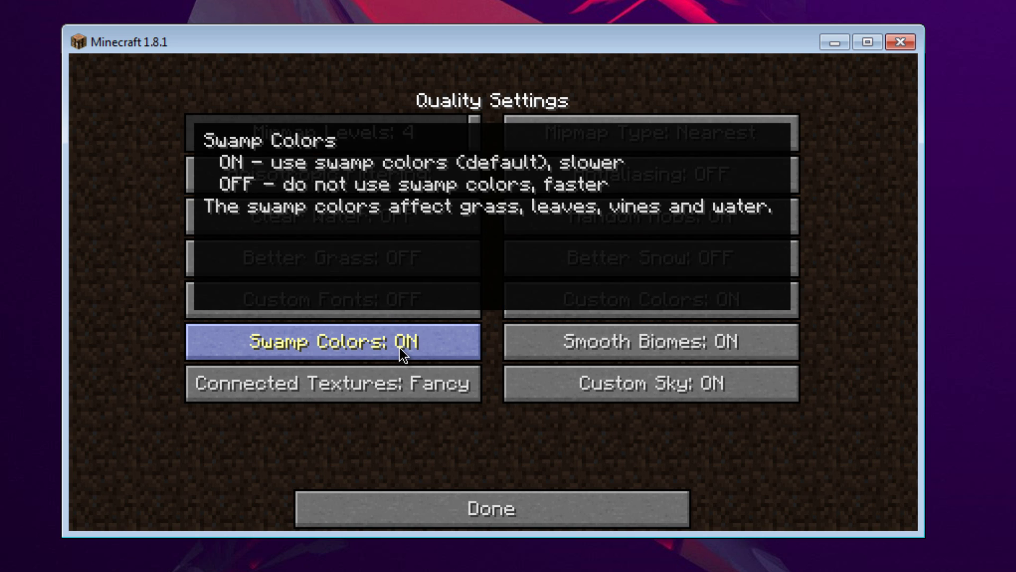
{"action": "left_click", "coordinate": [399, 348]}
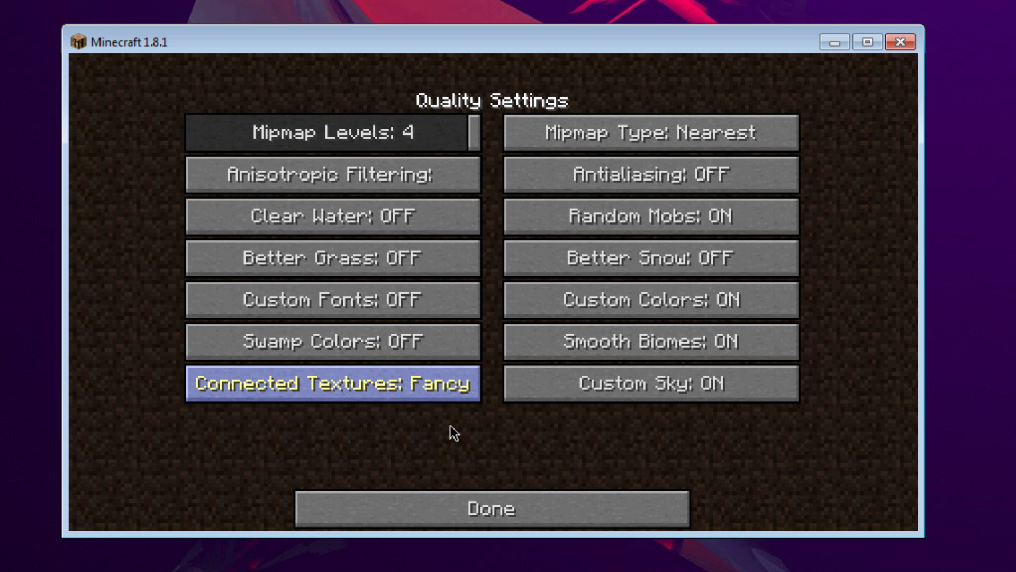
{"action": "left_click", "coordinate": [446, 408]}
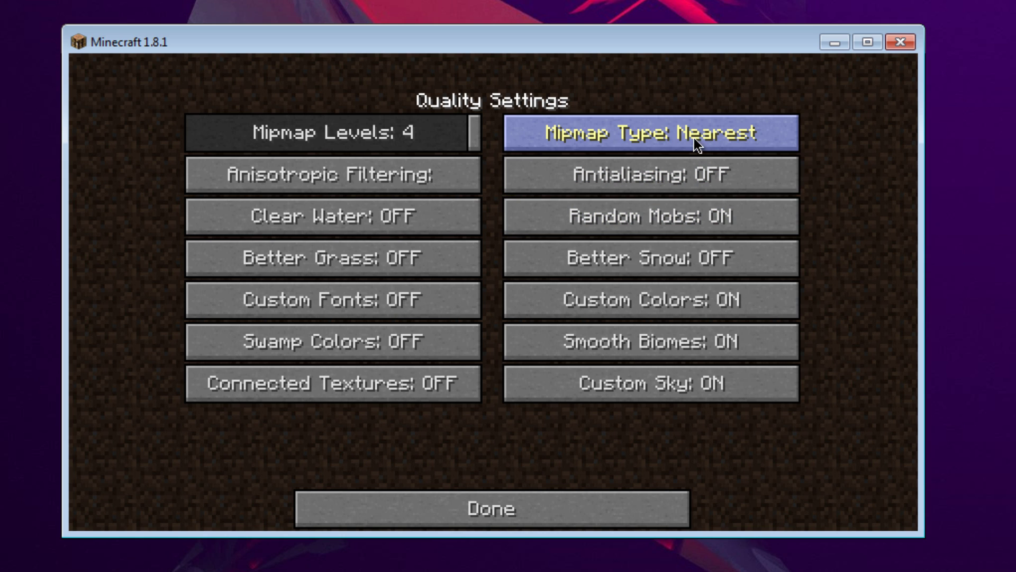
- Set Mipmap Type to Linear, turn off Random Mobs, Custom Colors, Smooth Biomes and Custom Sky, and return to the video settings
{"action": "mouse_move", "coordinate": [688, 137]}
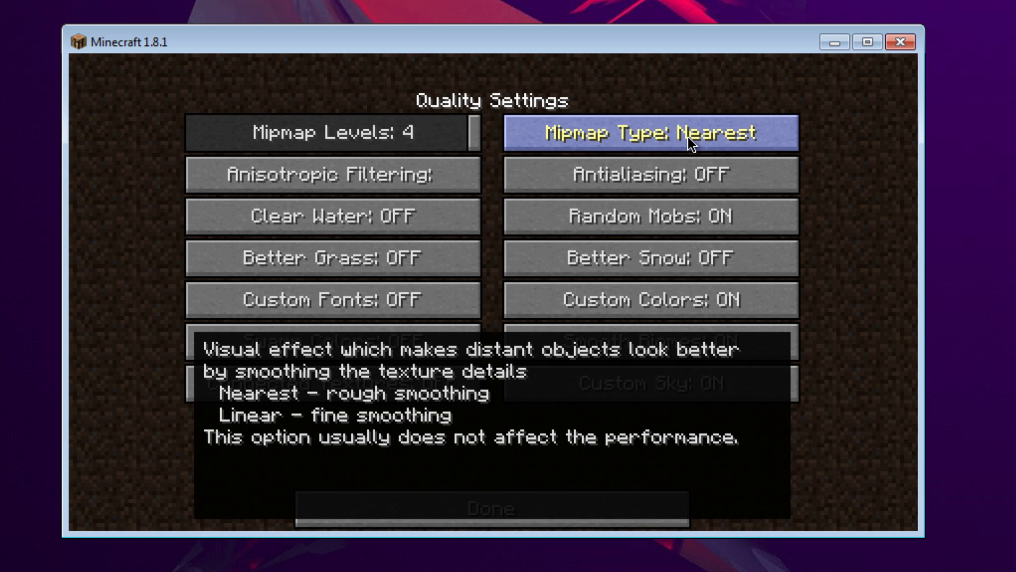
{"action": "left_click", "coordinate": [688, 137]}
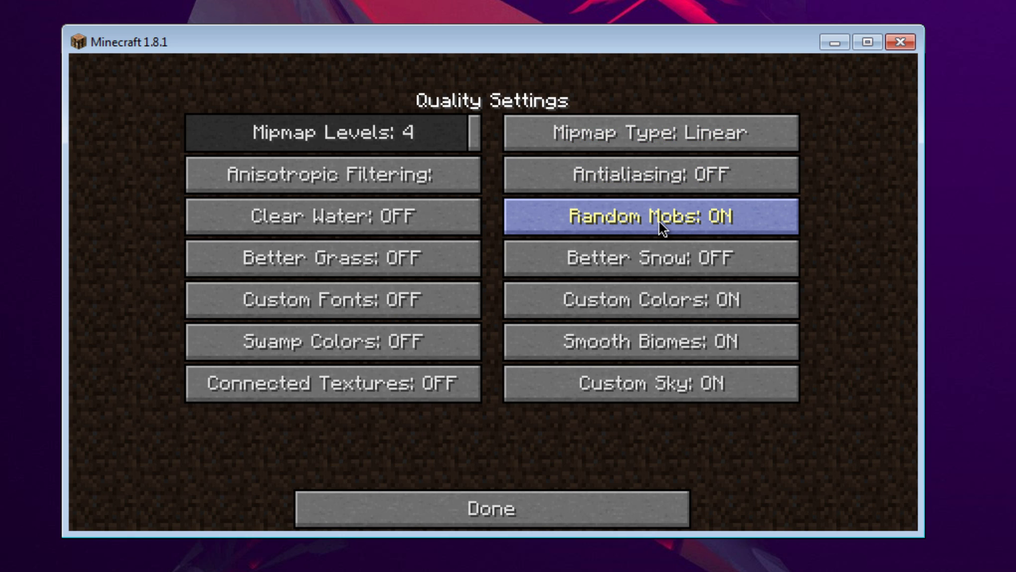
{"action": "mouse_move", "coordinate": [659, 221]}
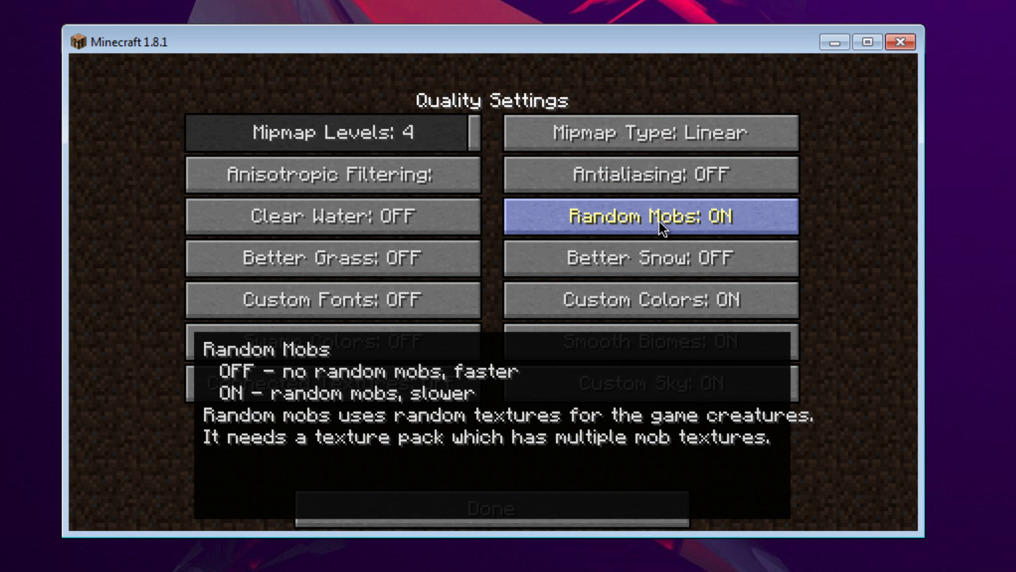
{"action": "left_click", "coordinate": [659, 220]}
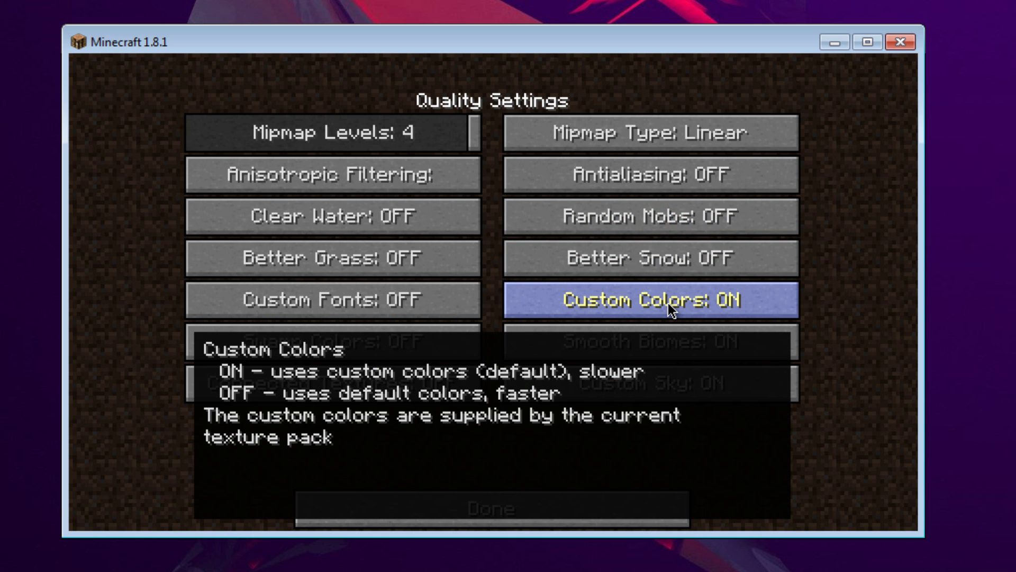
{"action": "left_click", "coordinate": [668, 304]}
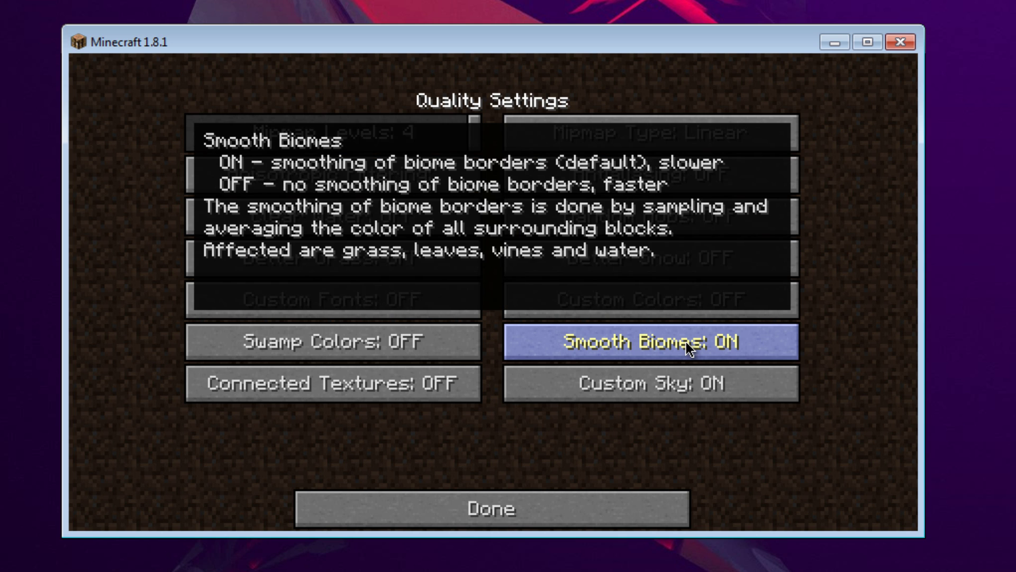
{"action": "left_click", "coordinate": [686, 341]}
{"action": "left_click", "coordinate": [663, 391]}
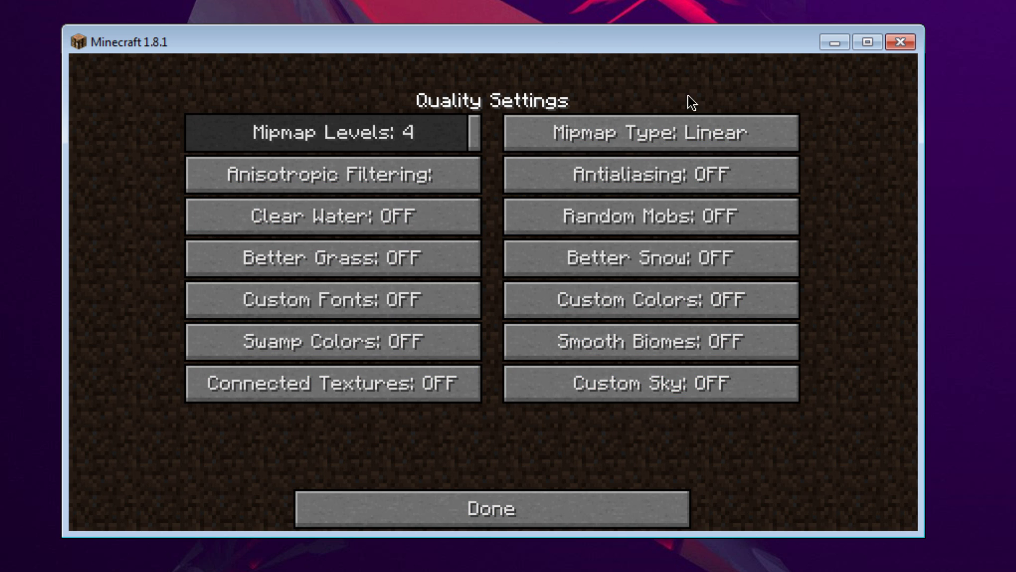
{"action": "left_click", "coordinate": [541, 514]}
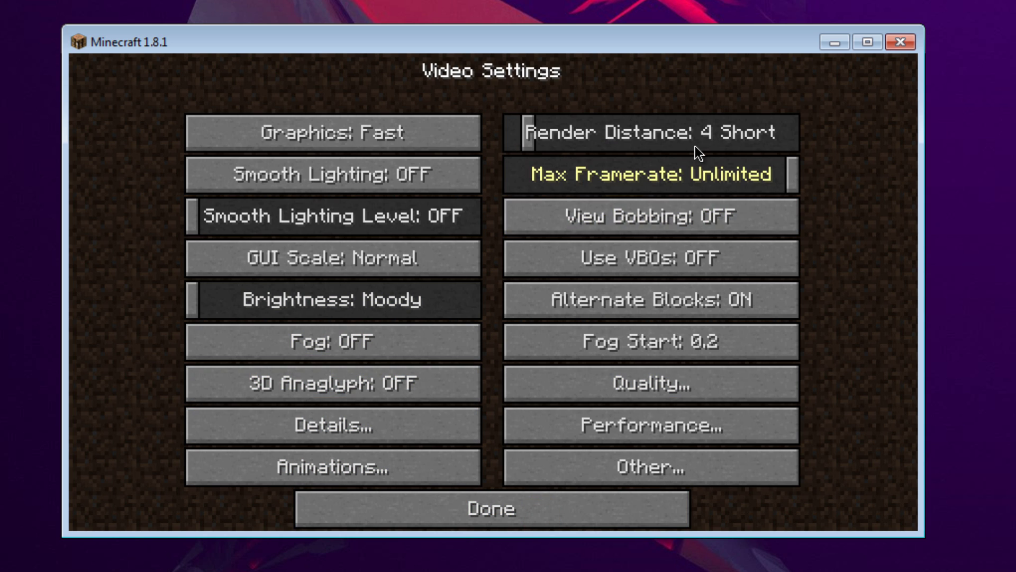
- Review the options in the performance settings and in the other settings without changing them
{"action": "left_click", "coordinate": [665, 427]}
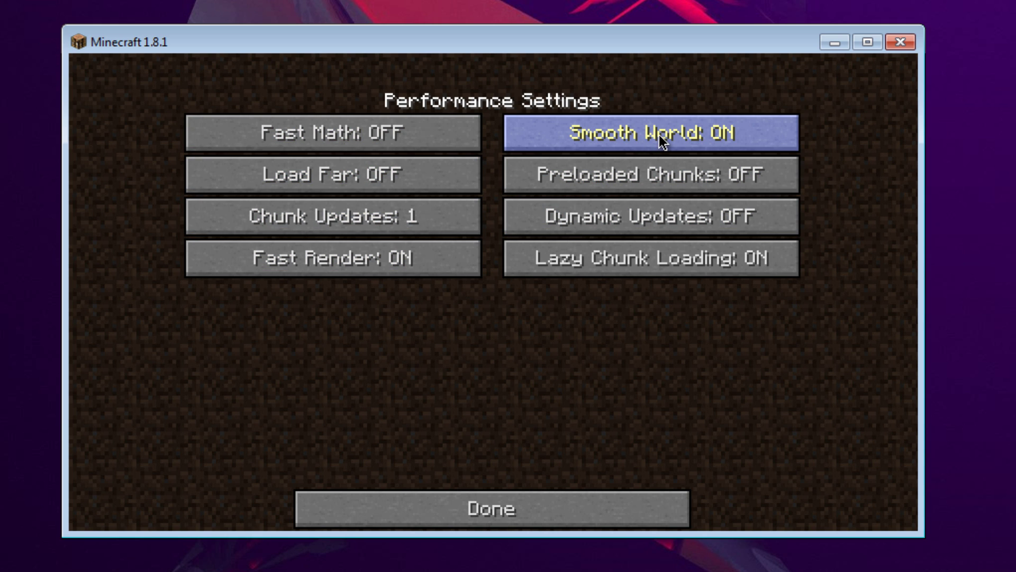
{"action": "mouse_move", "coordinate": [659, 135]}
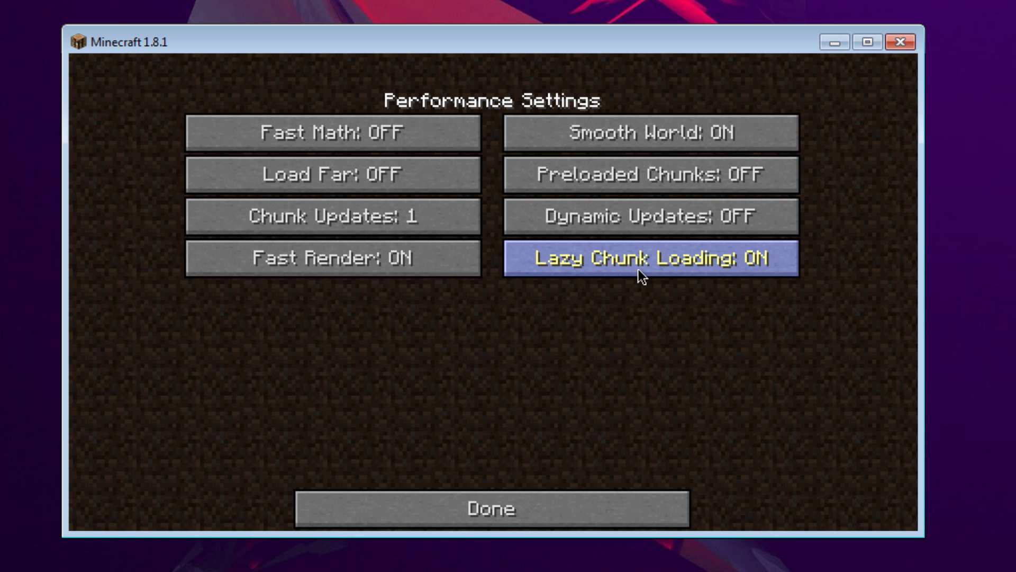
{"action": "mouse_move", "coordinate": [639, 270]}
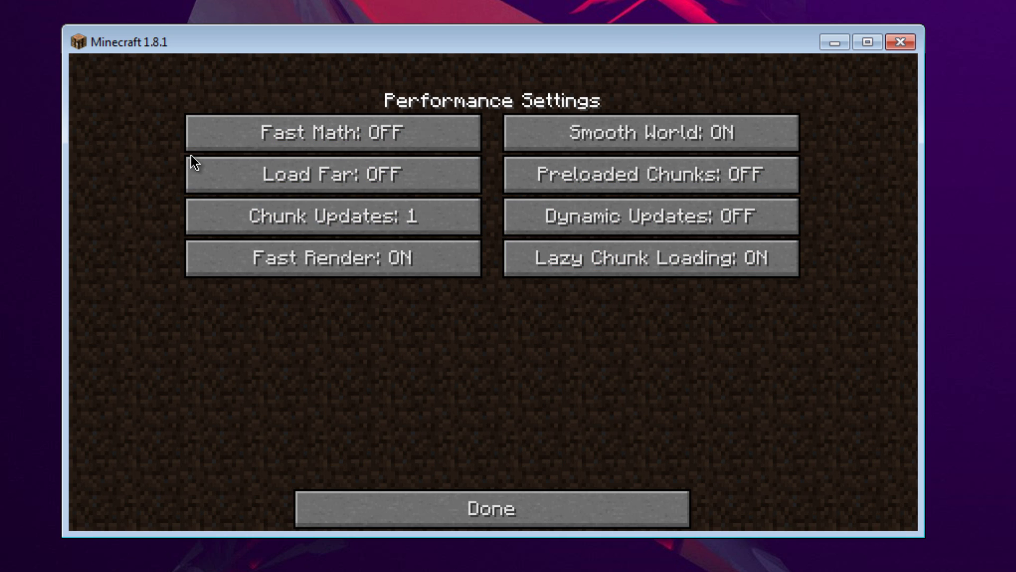
{"action": "left_click", "coordinate": [488, 503]}
{"action": "left_click", "coordinate": [653, 477]}
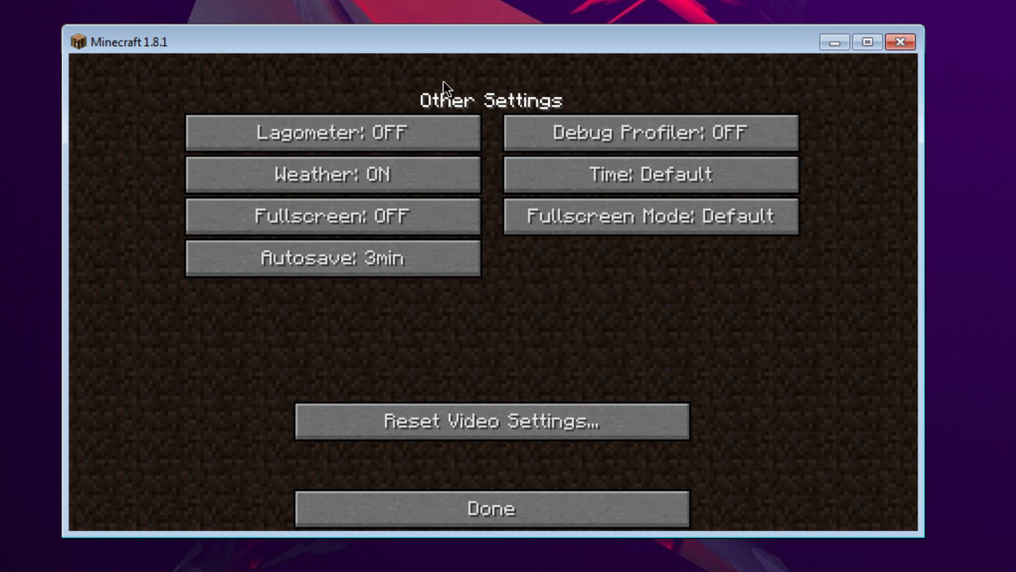
{"action": "left_click", "coordinate": [461, 512]}
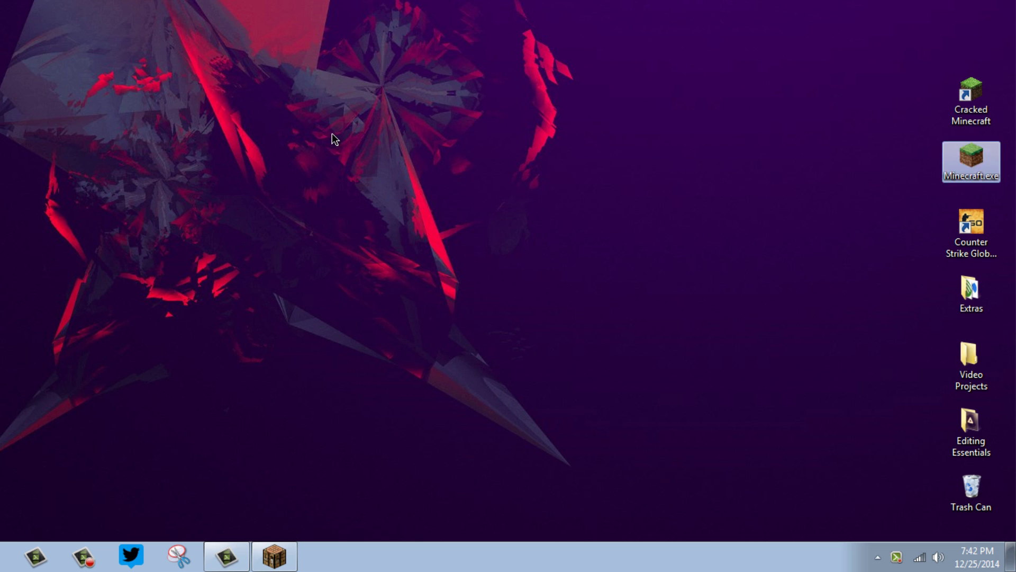
- Open Windows Task Manager and show the list of running applications
{"action": "right_click", "coordinate": [332, 134]}
{"action": "right_click", "coordinate": [466, 564]}
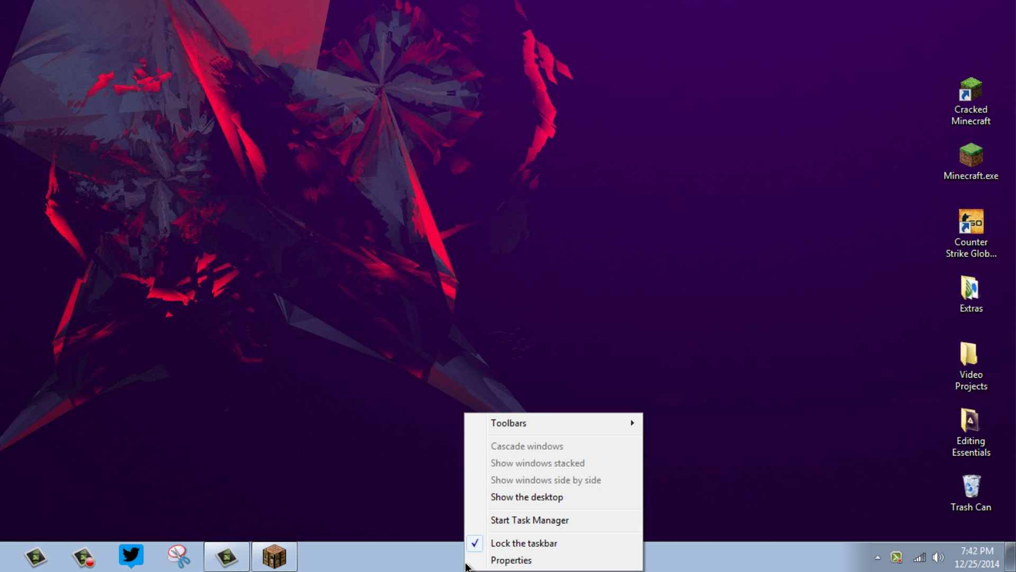
{"action": "left_click", "coordinate": [517, 519]}
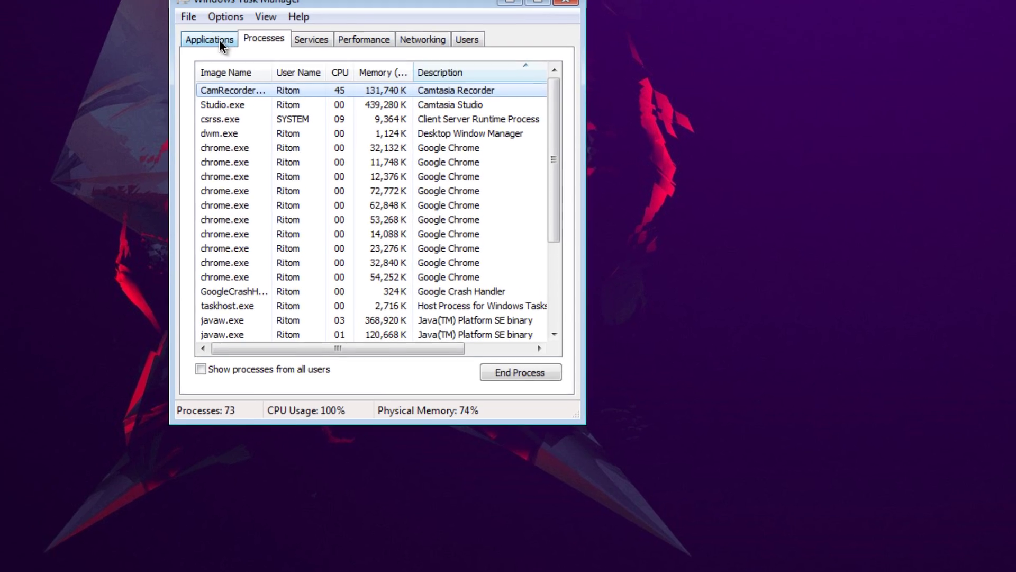
{"action": "left_click", "coordinate": [132, 0]}
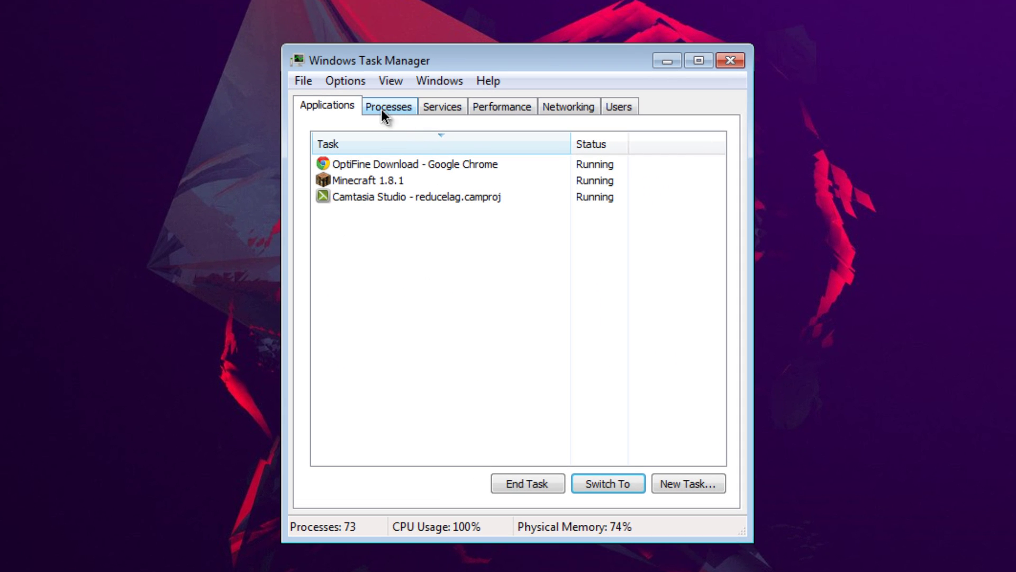
- Find the two javaw.exe entries among the running processes and end the one using less memory
{"action": "left_click", "coordinate": [394, 111]}
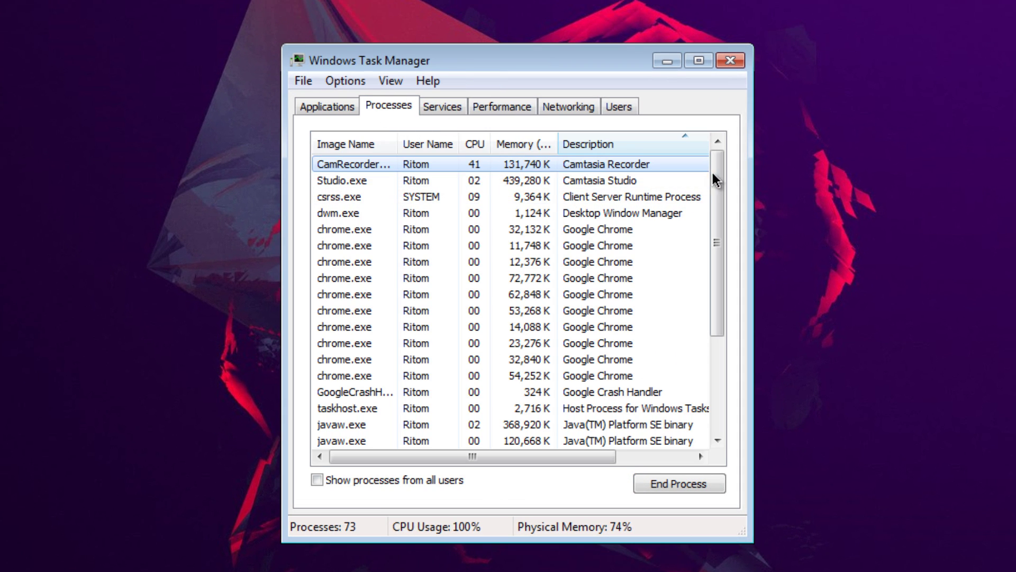
{"action": "left_click_drag", "start_coordinate": [715, 173], "coordinate": [731, 304]}
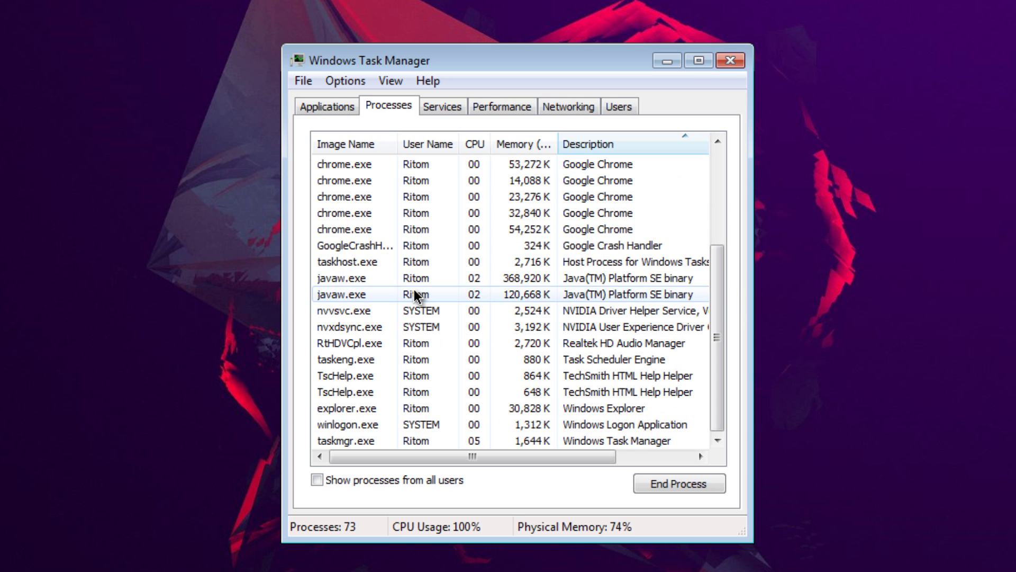
{"action": "left_click", "coordinate": [457, 296]}
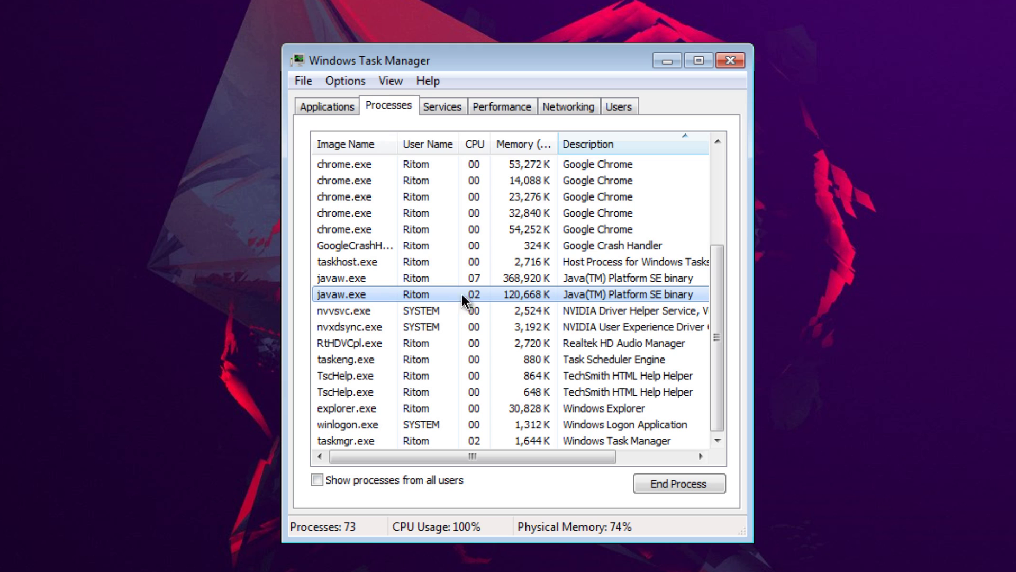
{"action": "left_click", "coordinate": [392, 278]}
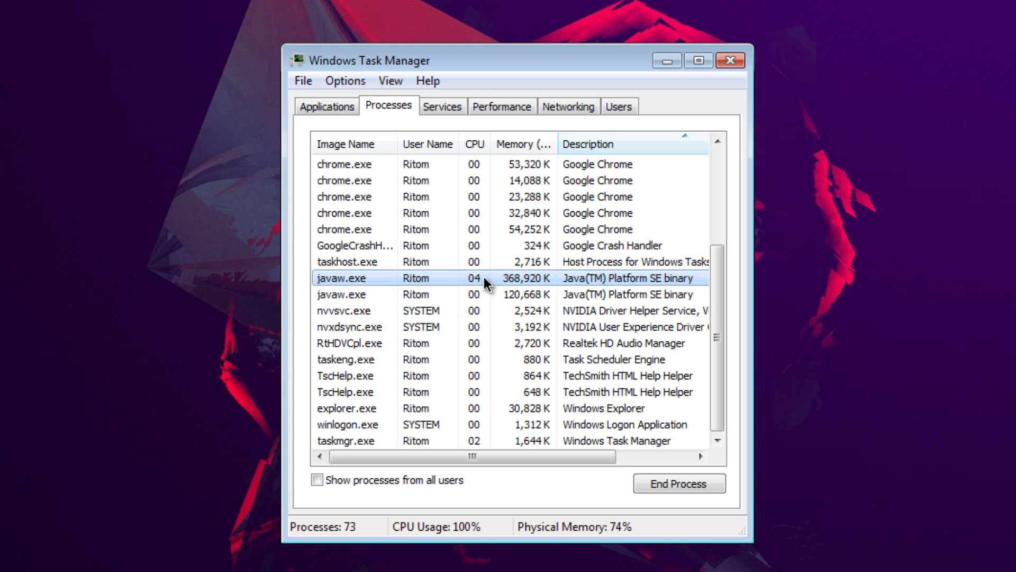
{"action": "left_click", "coordinate": [476, 295]}
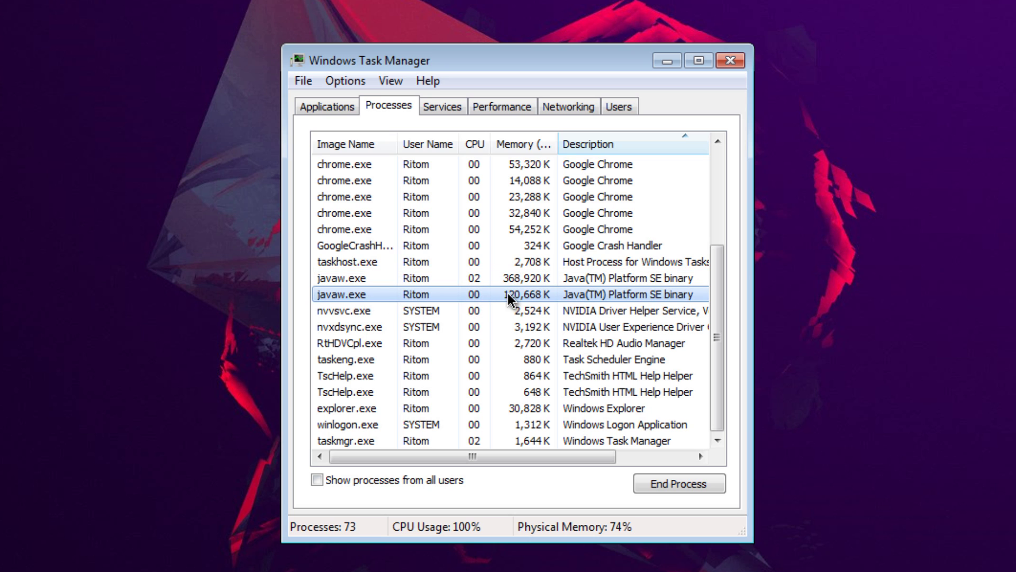
{"action": "right_click", "coordinate": [484, 296]}
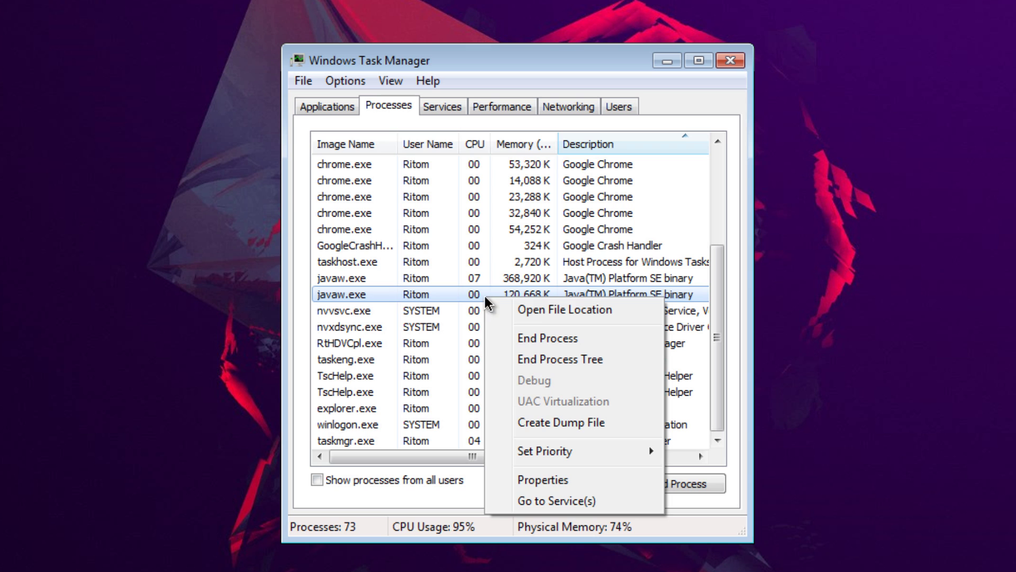
{"action": "left_click", "coordinate": [553, 343]}
{"action": "left_click", "coordinate": [535, 326]}
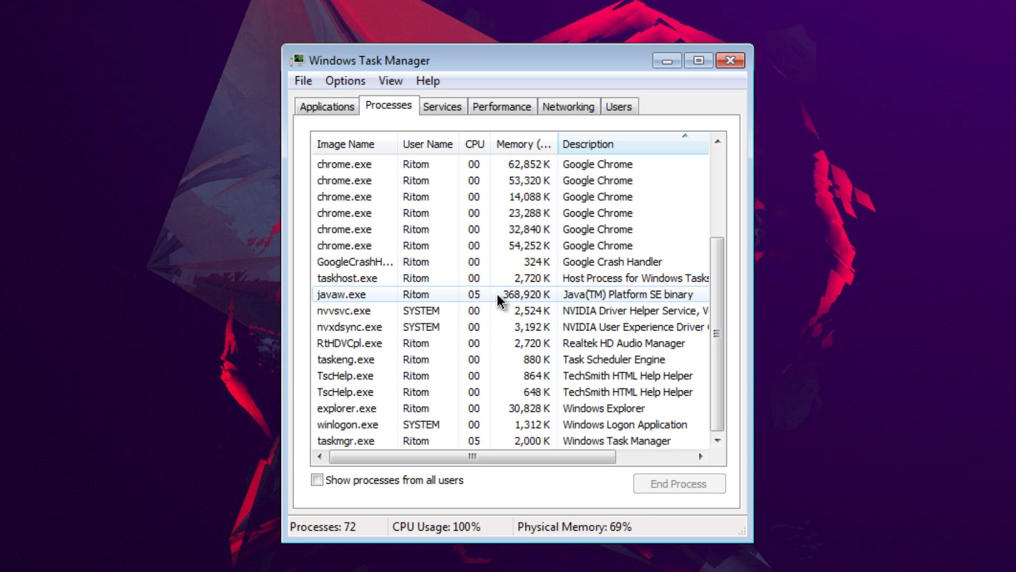
- Review the priority options, including High, for the remaining javaw.exe process and close Task Manager
{"action": "left_click", "coordinate": [466, 296]}
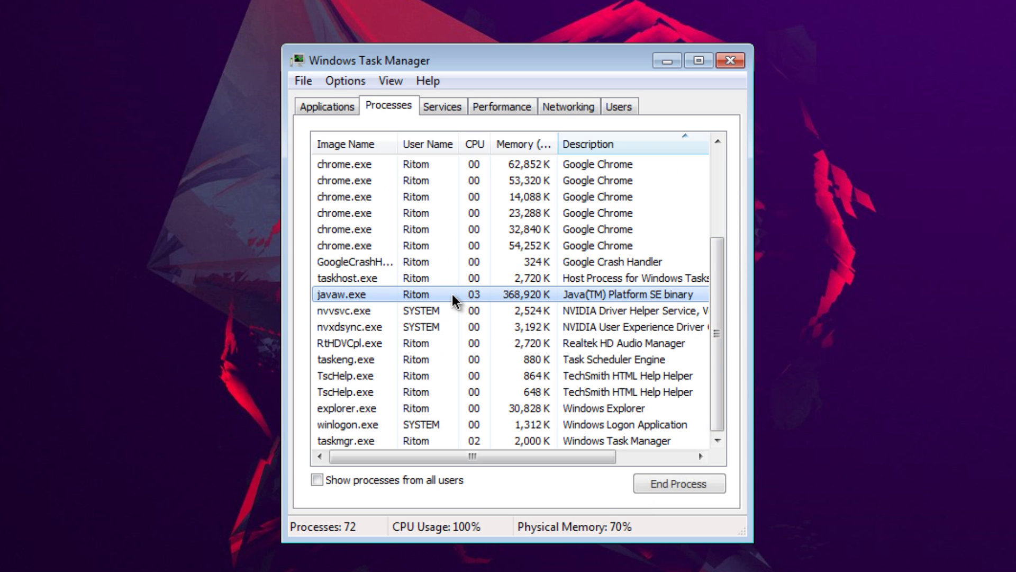
{"action": "right_click", "coordinate": [474, 296]}
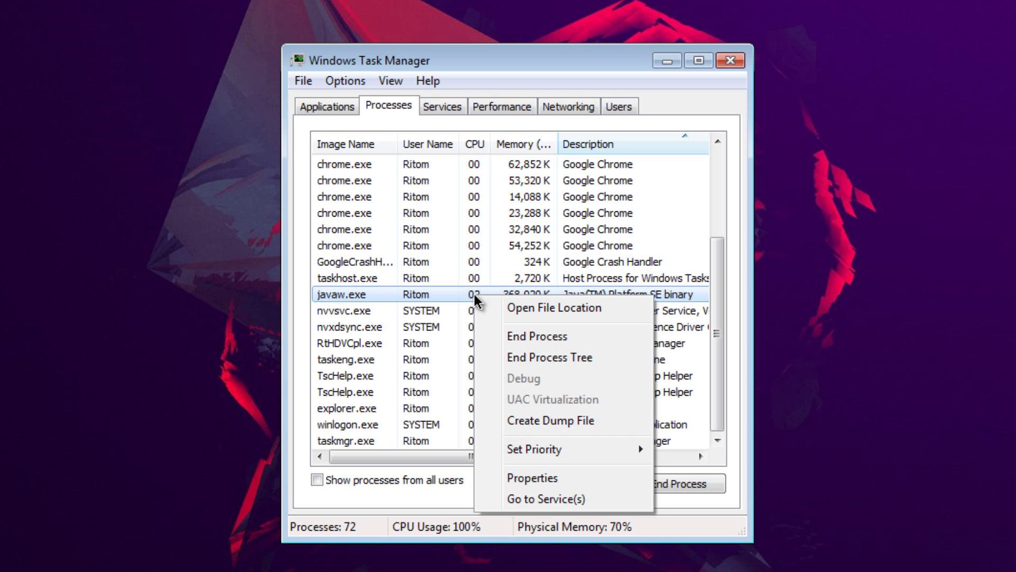
{"action": "mouse_move", "coordinate": [562, 448]}
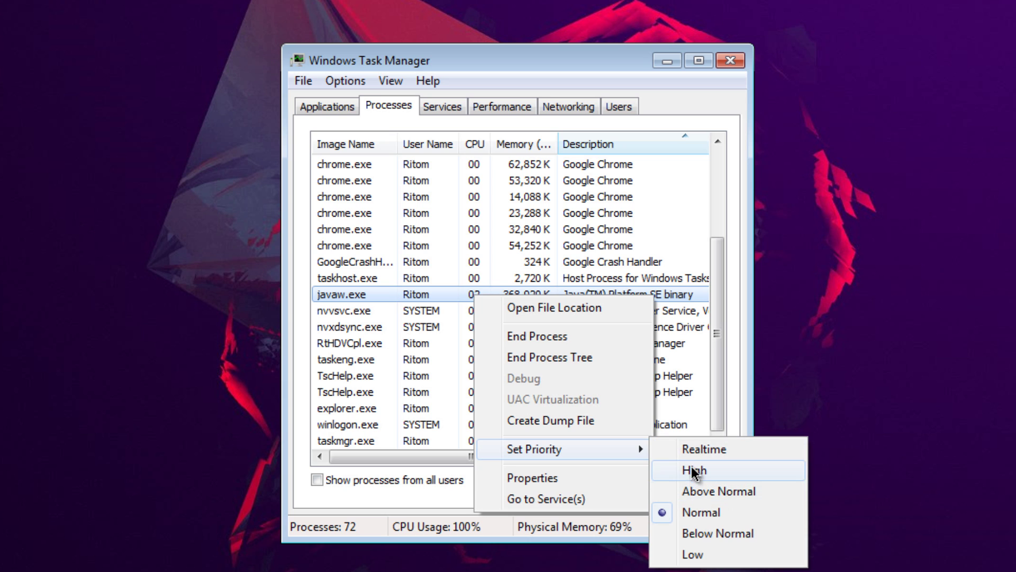
{"action": "left_click", "coordinate": [413, 294]}
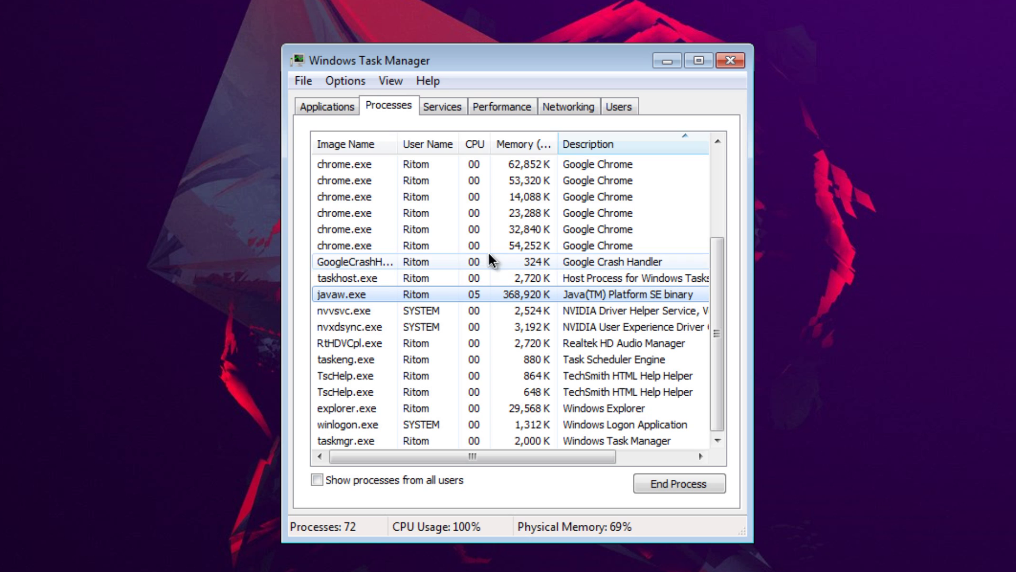
{"action": "left_click", "coordinate": [735, 59]}
- Open the desktop personalization settings, look through the Aero, Basic and High Contrast themes, and close the window
{"action": "right_click", "coordinate": [665, 68]}
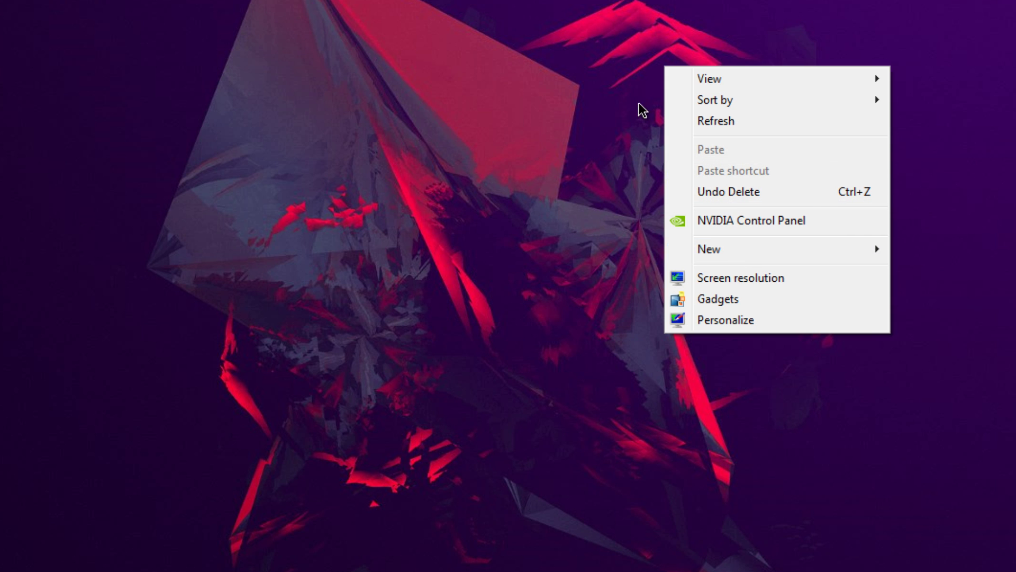
{"action": "left_click", "coordinate": [734, 324]}
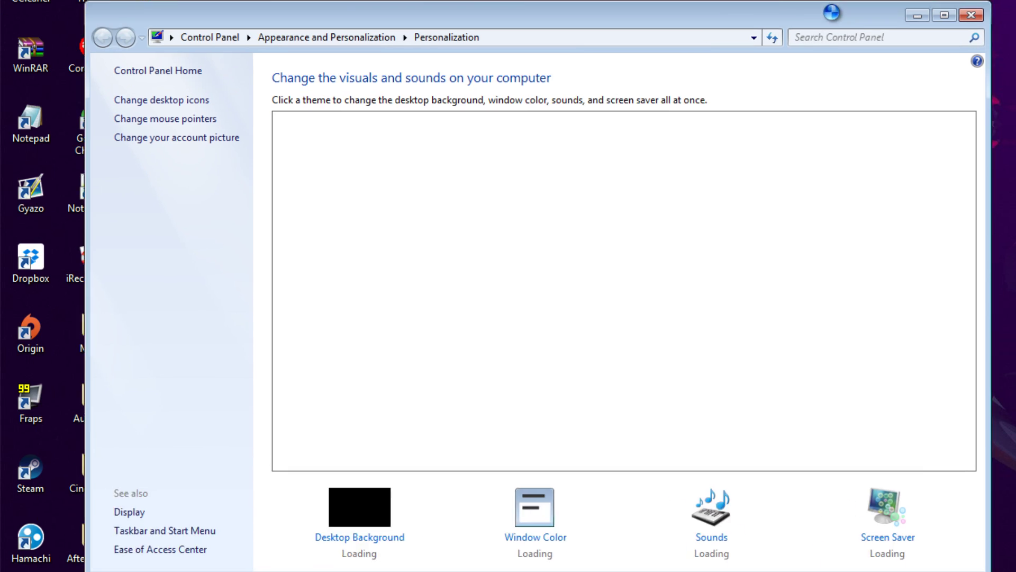
{"action": "left_click_drag", "start_coordinate": [832, 12], "coordinate": [857, 0]}
{"action": "left_click_drag", "start_coordinate": [991, 141], "coordinate": [999, 307]}
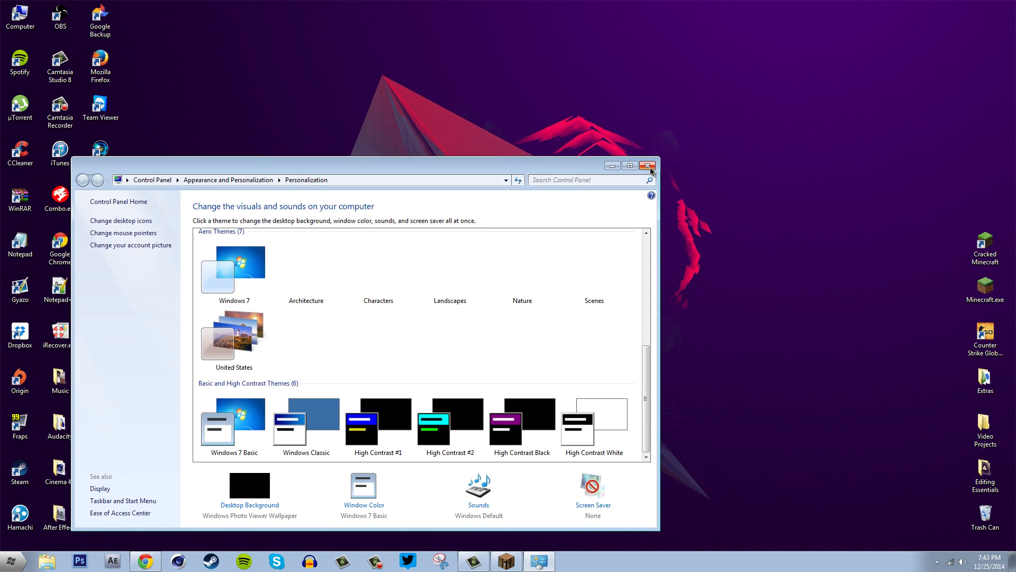
{"action": "left_click", "coordinate": [648, 165]}
- Switch to Minecraft 1.8.1 and walk forward across the plains to check the frame rate in the debug overlay
{"action": "left_click", "coordinate": [516, 561]}
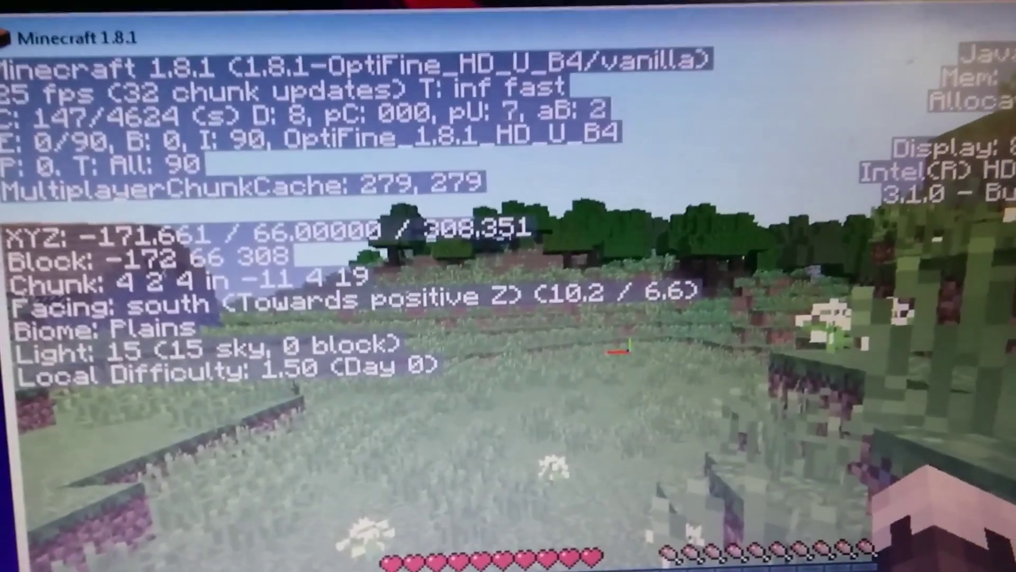
{"action": "key", "text": "w"}
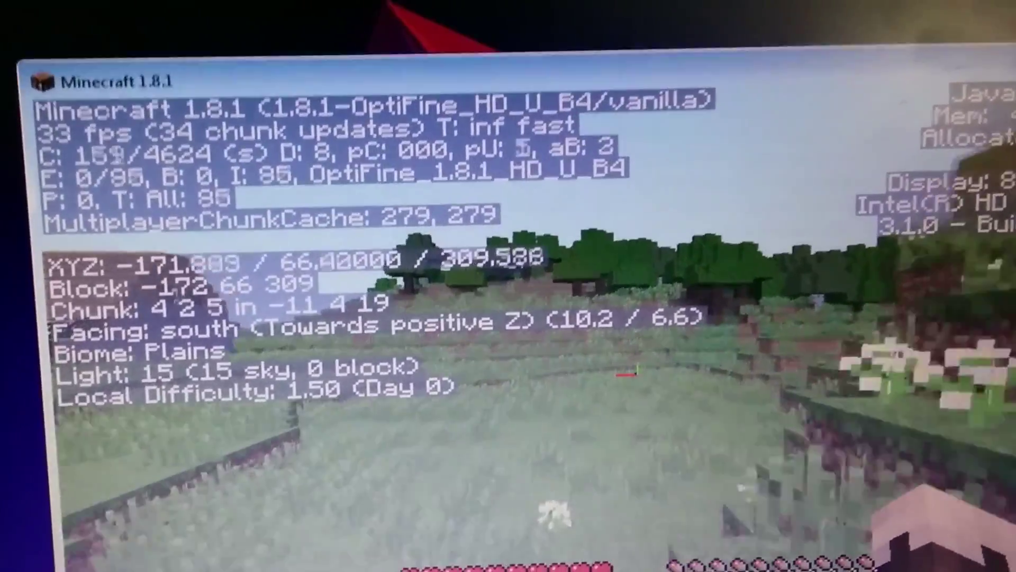
{"action": "key", "text": "w"}
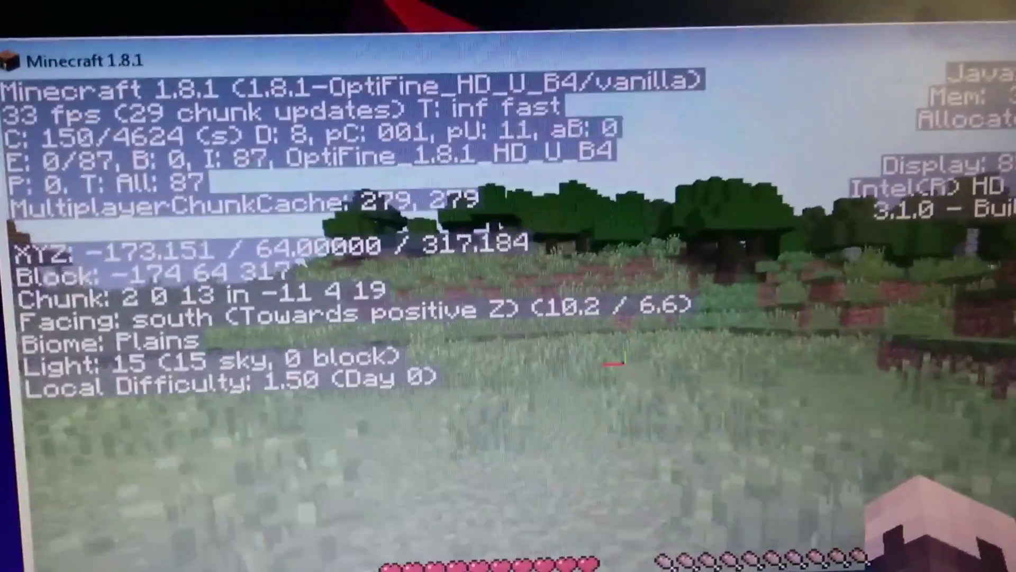
{"action": "key", "text": "w"}
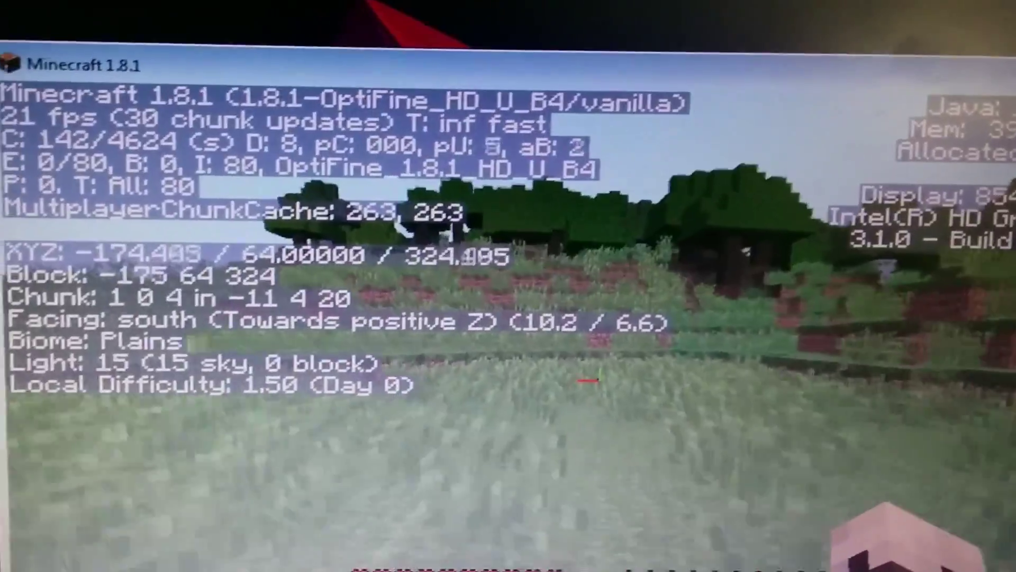